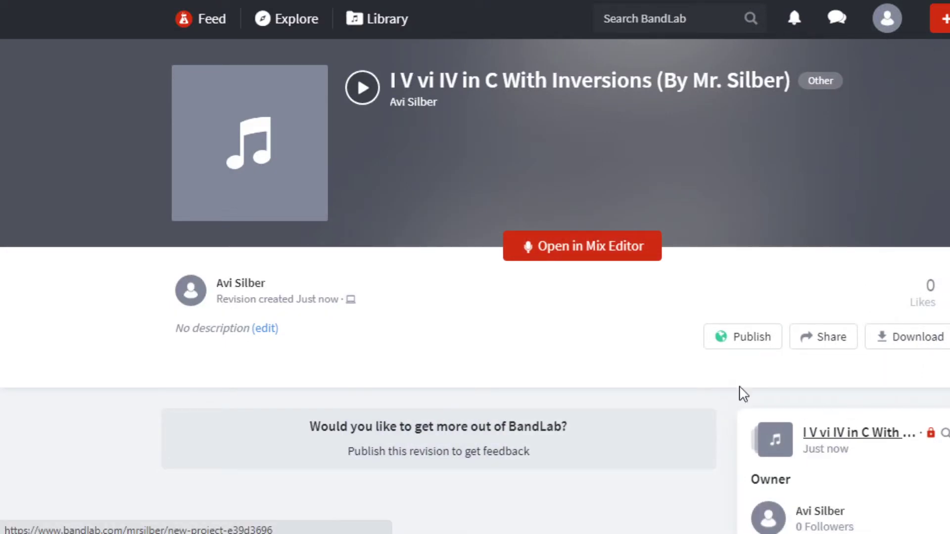
Open the project in the Mix Editor and duplicate the Original 4 Chords track.
left_click(587, 252)
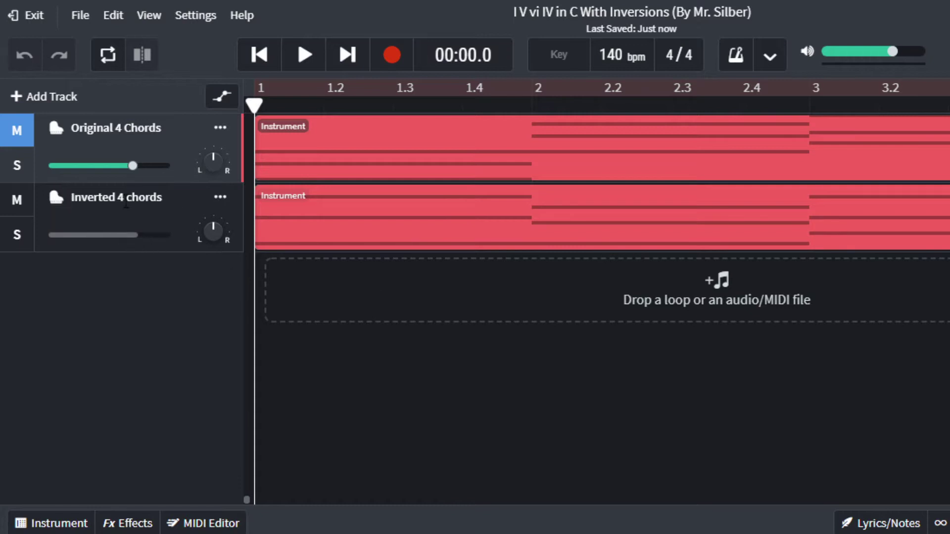
left_click(220, 128)
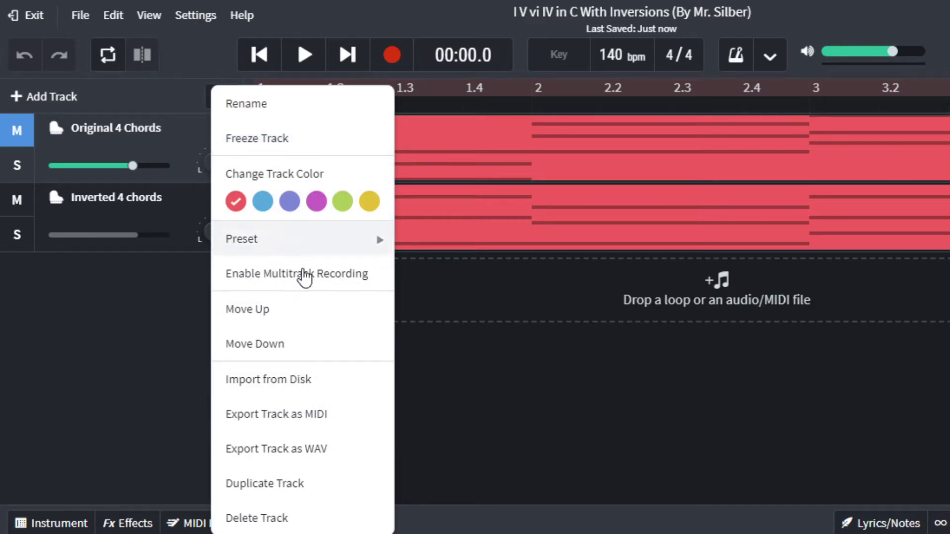
left_click(303, 486)
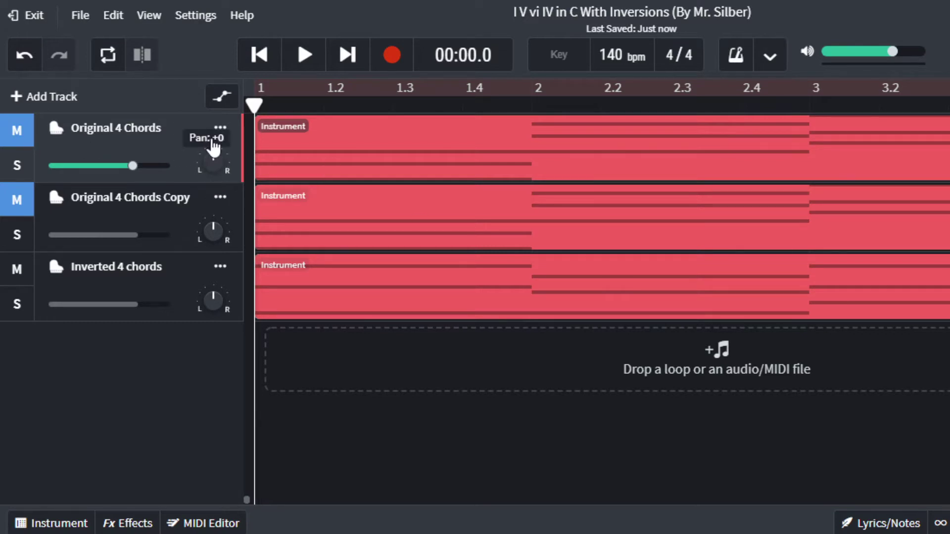
Rename the duplicated track as Arpeggio 4 chords.
left_click(141, 198)
mouse_move(187, 197)
left_mouse_down()
mouse_move(110, 206)
mouse_move(252, 215)
mouse_move(201, 203)
left_mouse_up()
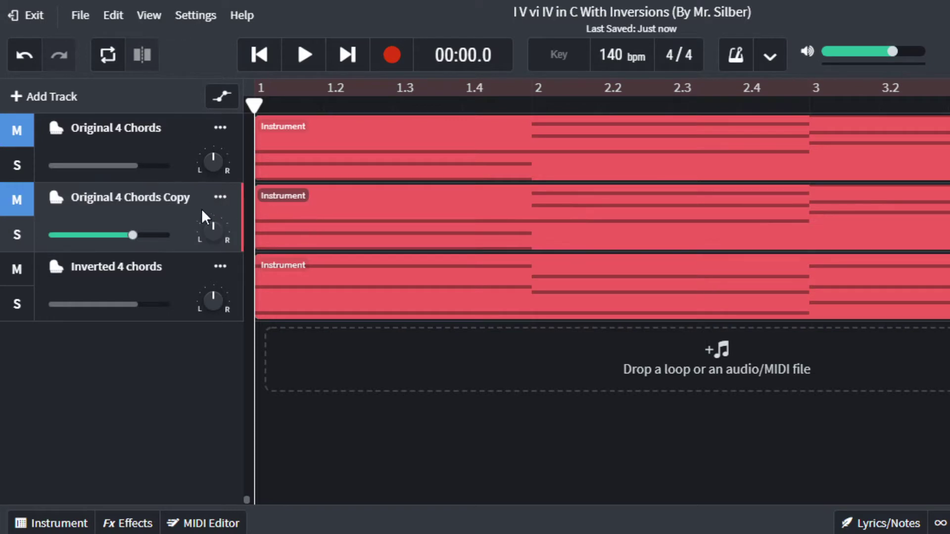
double_click(188, 197)
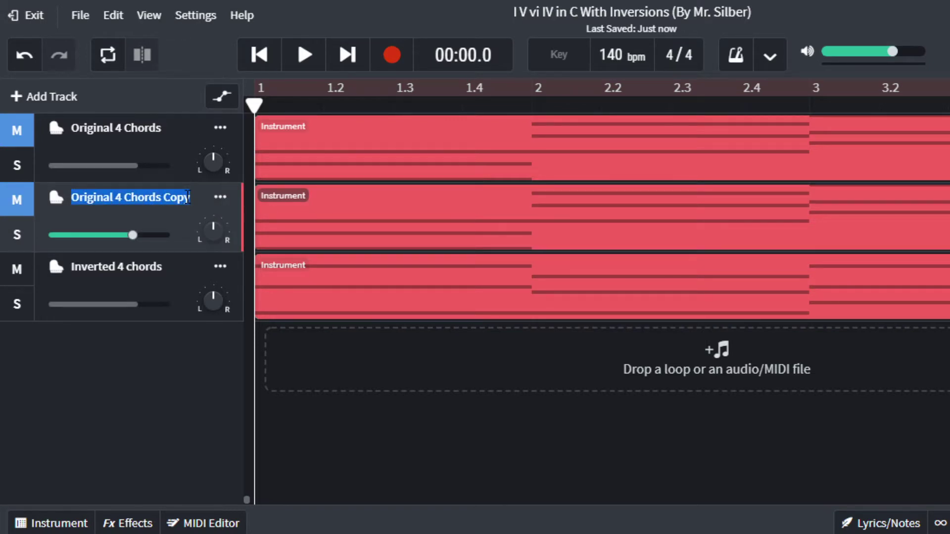
type("Arpe")
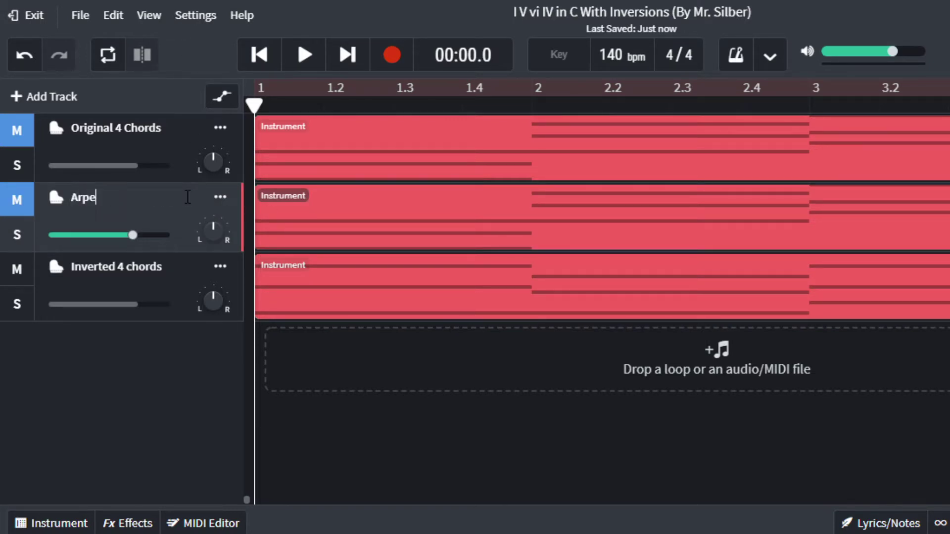
type("ggio 4 chords")
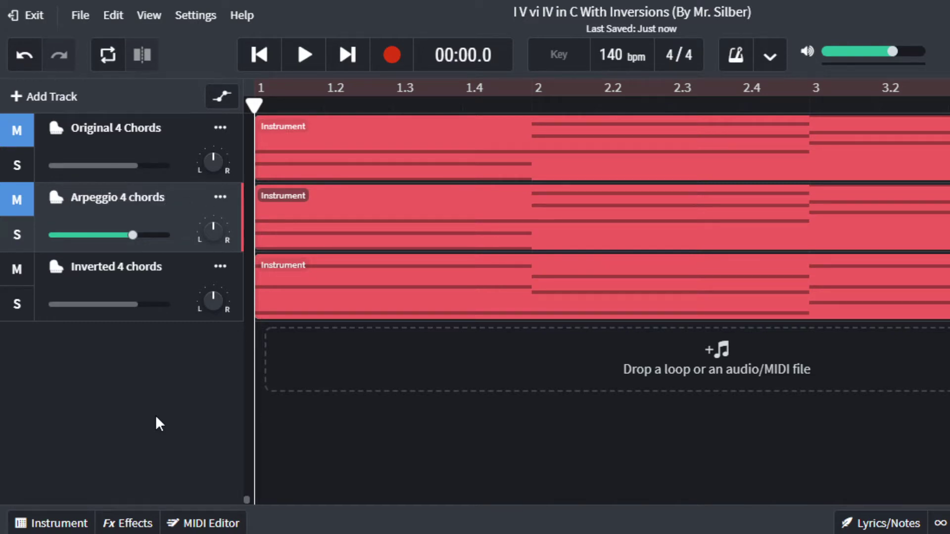
Mute the Inverted 4 chords track and unmute the Arpeggio 4 chords track.
left_click(16, 269)
left_click(24, 210)
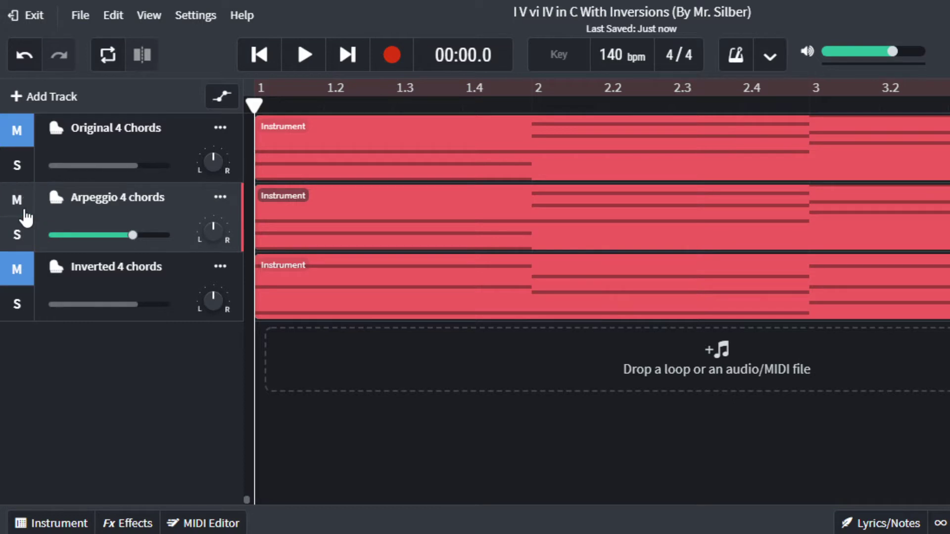
Open the Arpeggio 4 chords region in the MIDI Editor and enlarge the editor area.
left_click(330, 233)
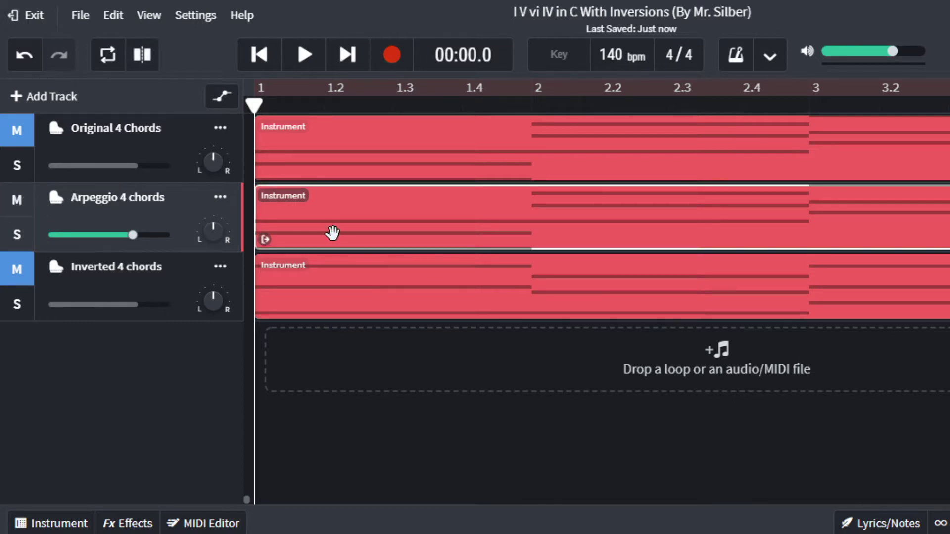
double_click(335, 213)
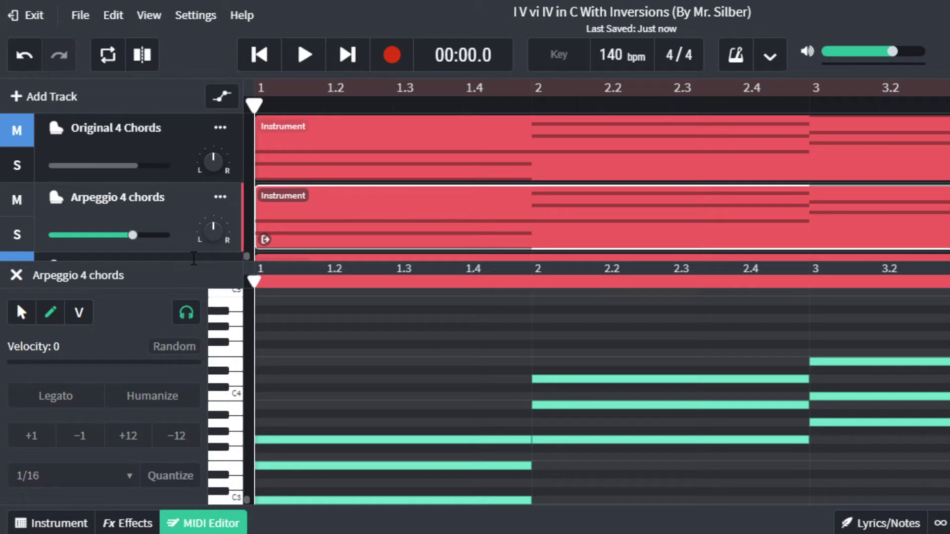
left_click_drag(198, 272, 204, 212)
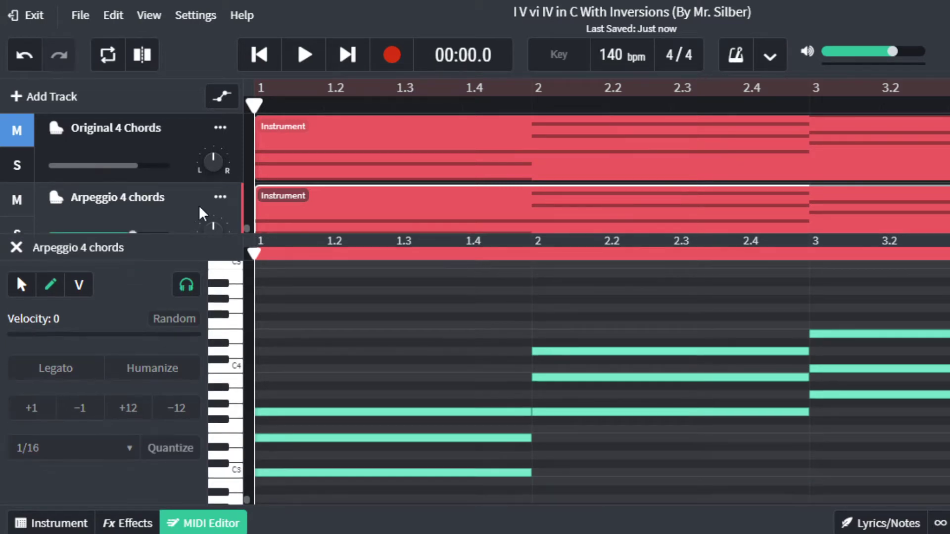
scroll(318, 375, "down", 2)
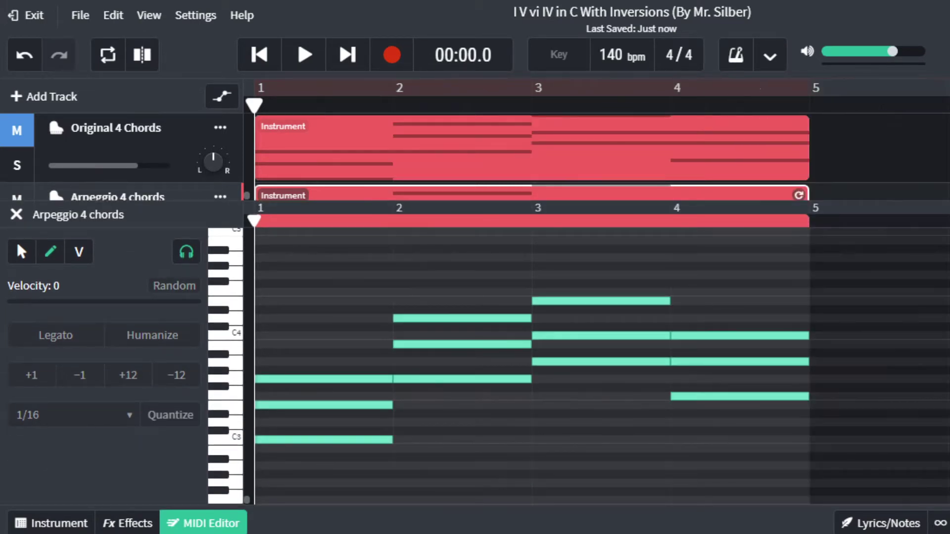
scroll(382, 318, "down", 1)
scroll(415, 324, "up", 1)
Set the grid size to 1/8.
left_click(149, 16)
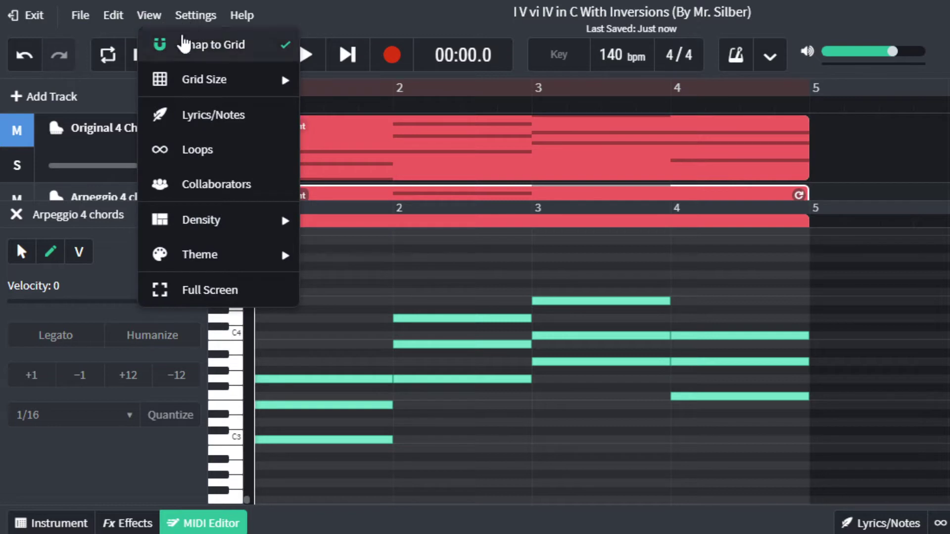
mouse_move(190, 79)
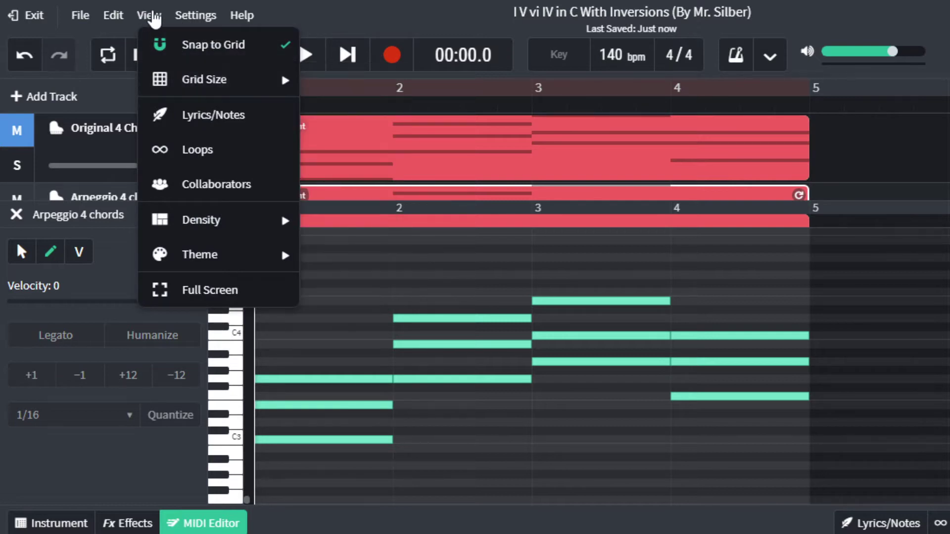
left_click(146, 16)
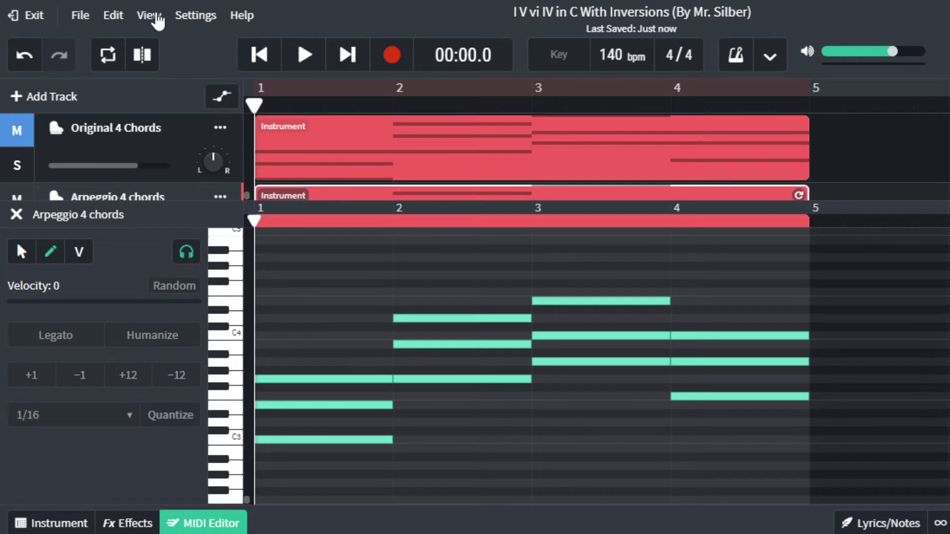
left_click(155, 19)
mouse_move(207, 79)
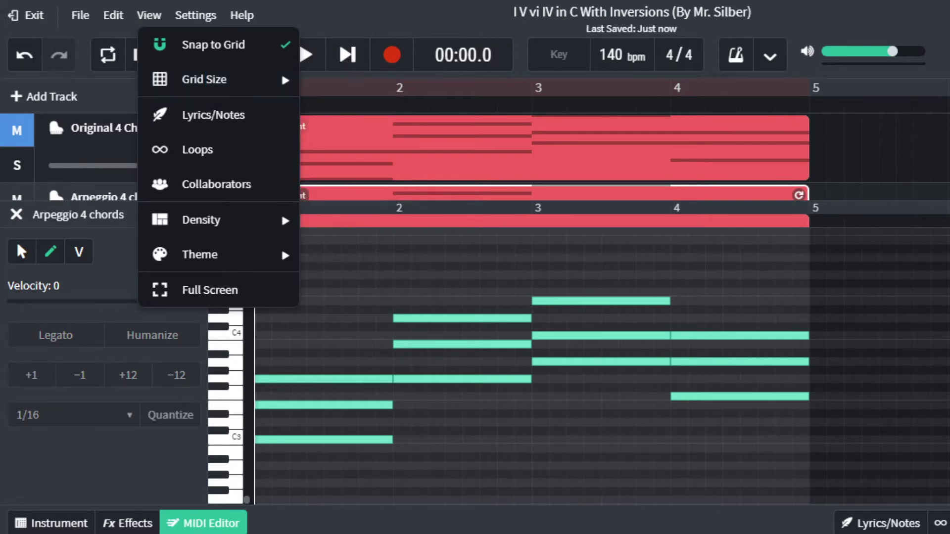
left_click(819, 296)
Draw a one-eighth test note above the chord in bar 1 and cut it.
left_click(311, 275)
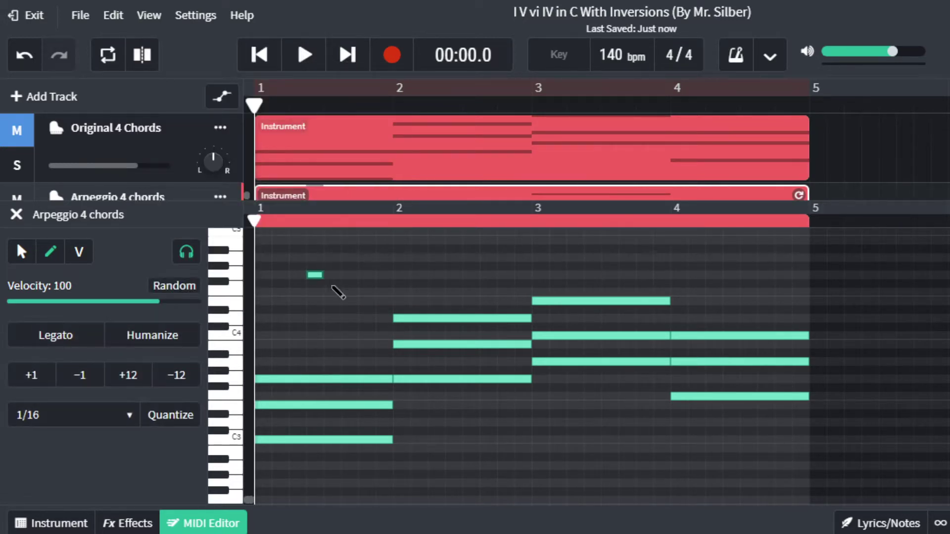
right_click(314, 280)
right_click(313, 274)
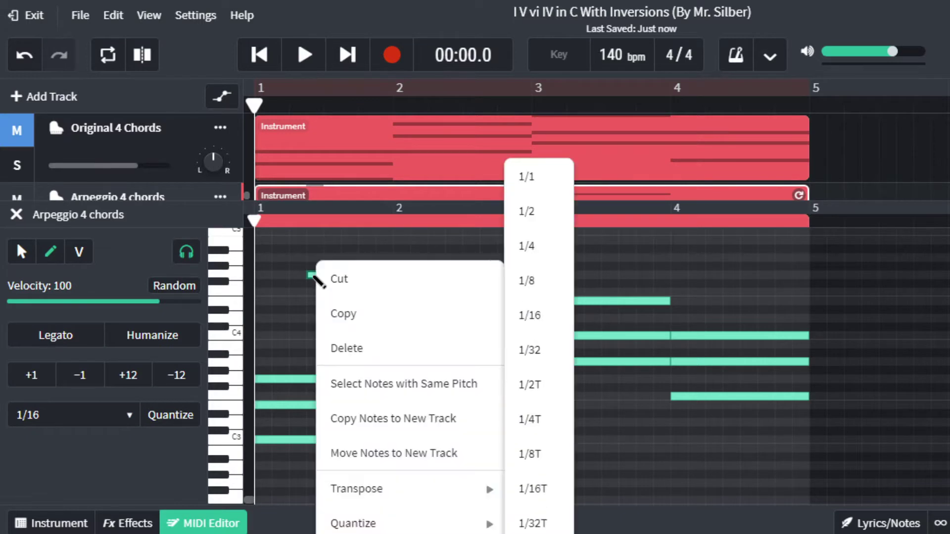
left_click(337, 279)
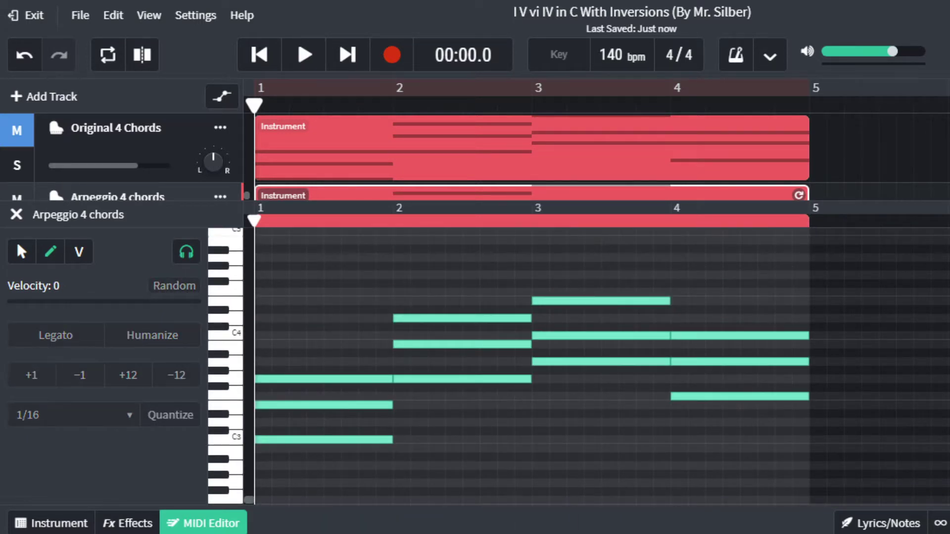
Turn the bar 1 chord into three consecutive eighth notes rising C3, E3, G3, and delete the leftover E3 fragment in bar 2.
key("ctrl+plus")
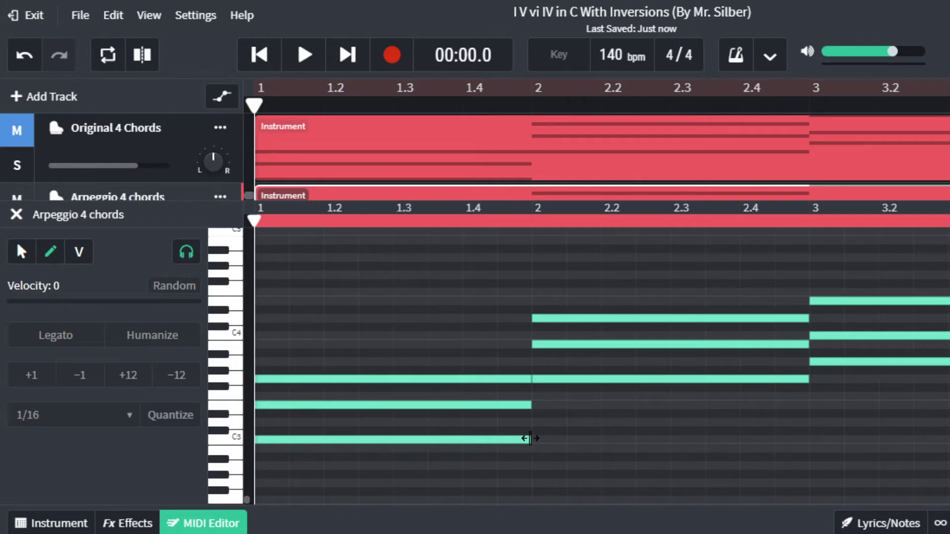
left_click_drag(531, 439, 275, 424)
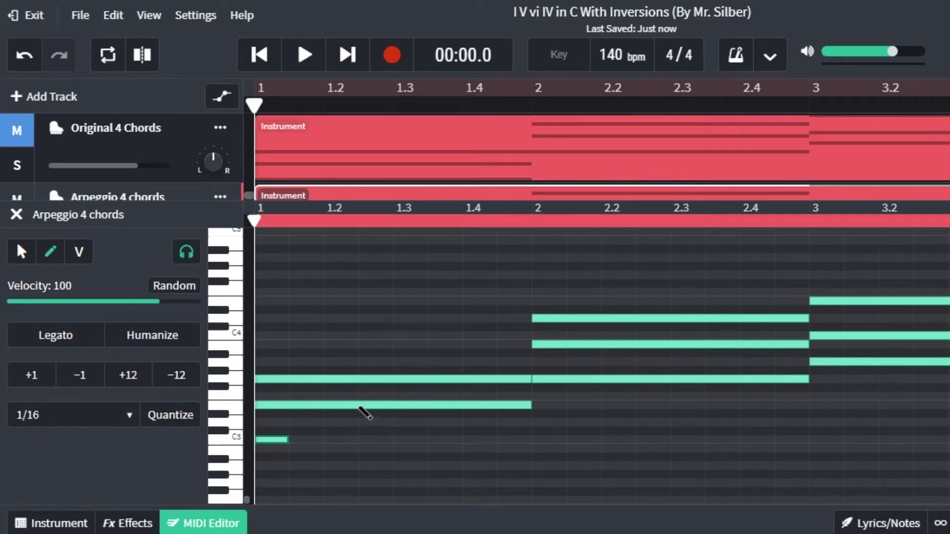
left_click_drag(365, 409, 393, 406)
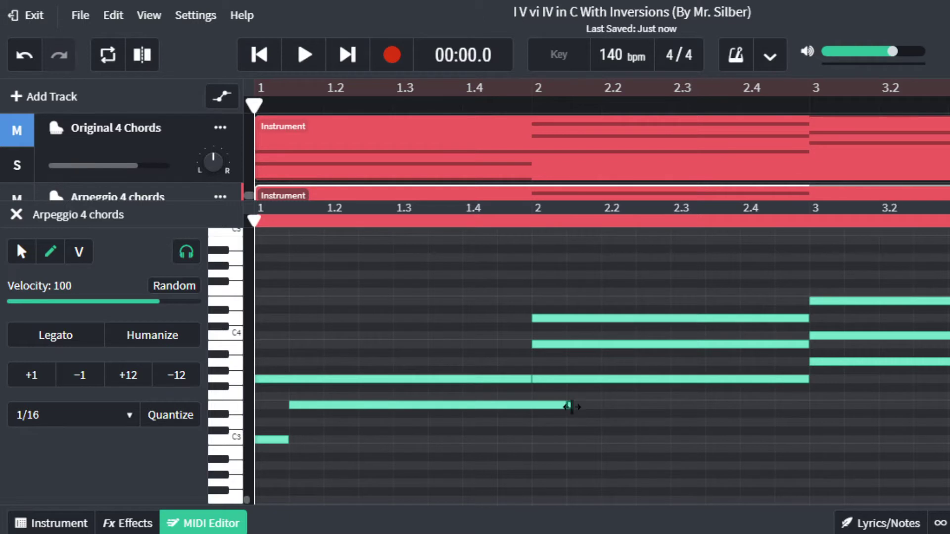
right_click(448, 406)
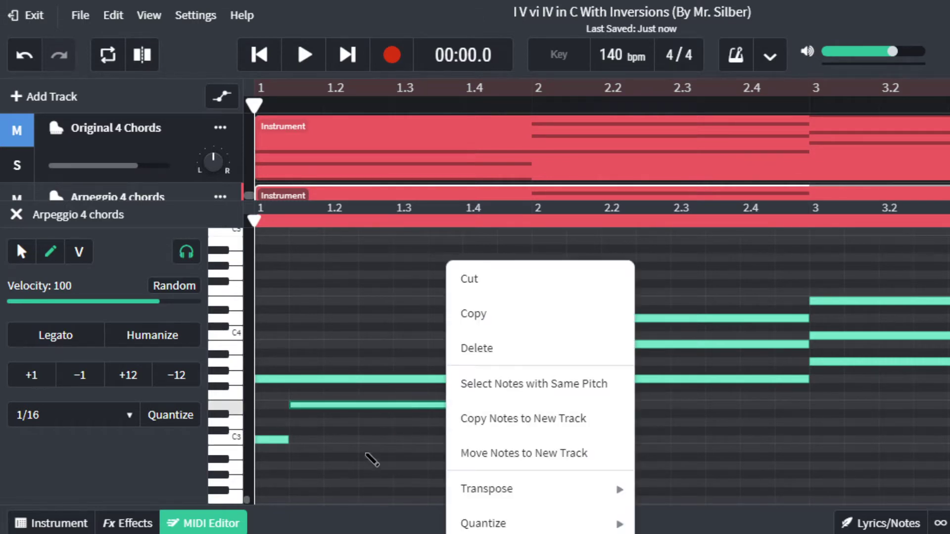
left_click_drag(448, 406, 312, 413)
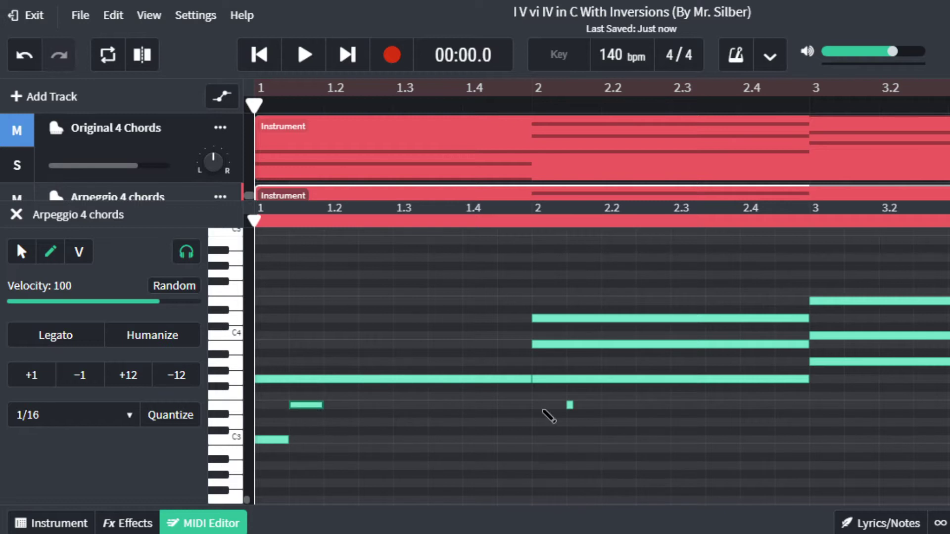
right_click(569, 404)
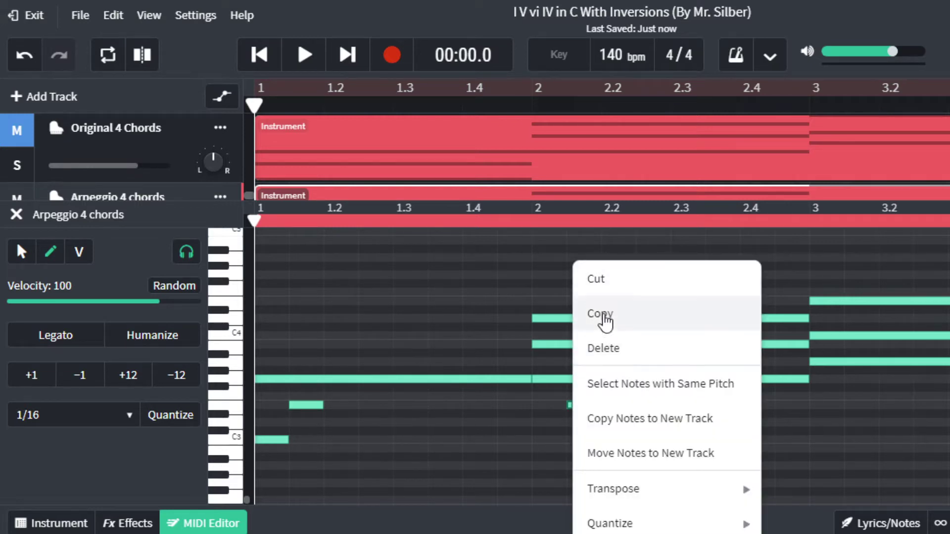
left_click(605, 348)
left_click_drag(529, 379, 355, 382)
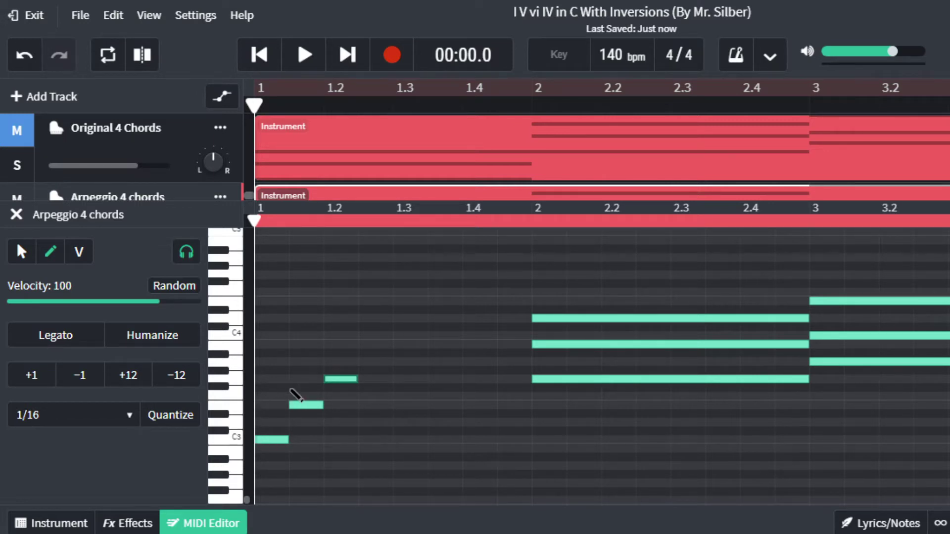
Complete bar 1 of the arpeggio with consecutive eighth notes E3, C3, E3, G3, E3.
left_click(370, 404)
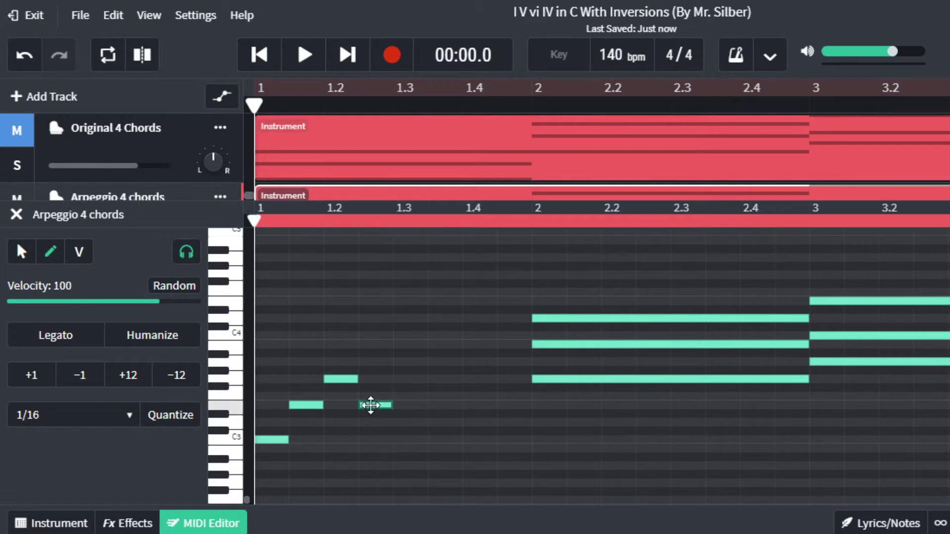
left_click(407, 440)
left_click(443, 405)
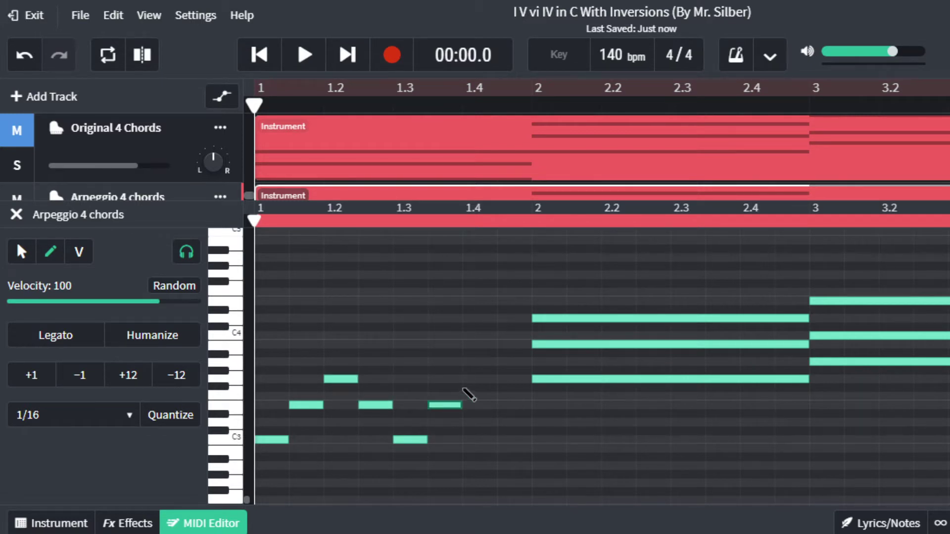
left_click(472, 379)
left_click(507, 404)
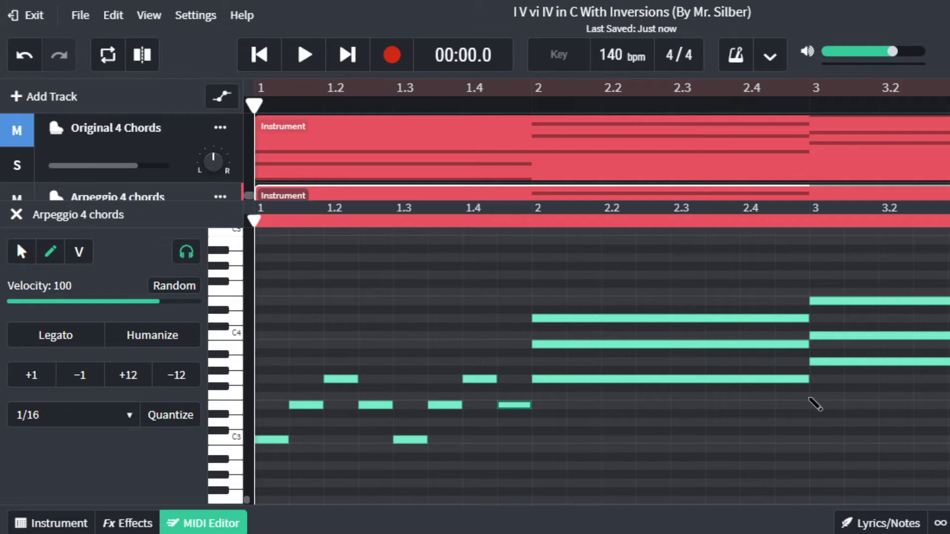
Turn the bar 2 chord into three consecutive eighth notes rising G3, B3, D4 from the start of the bar.
left_click_drag(807, 379, 566, 379)
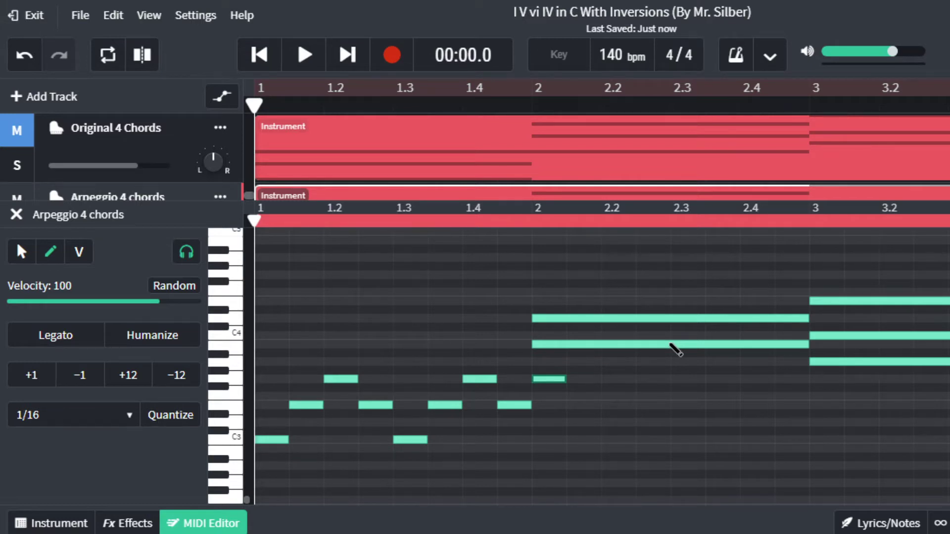
left_click_drag(671, 344, 702, 343)
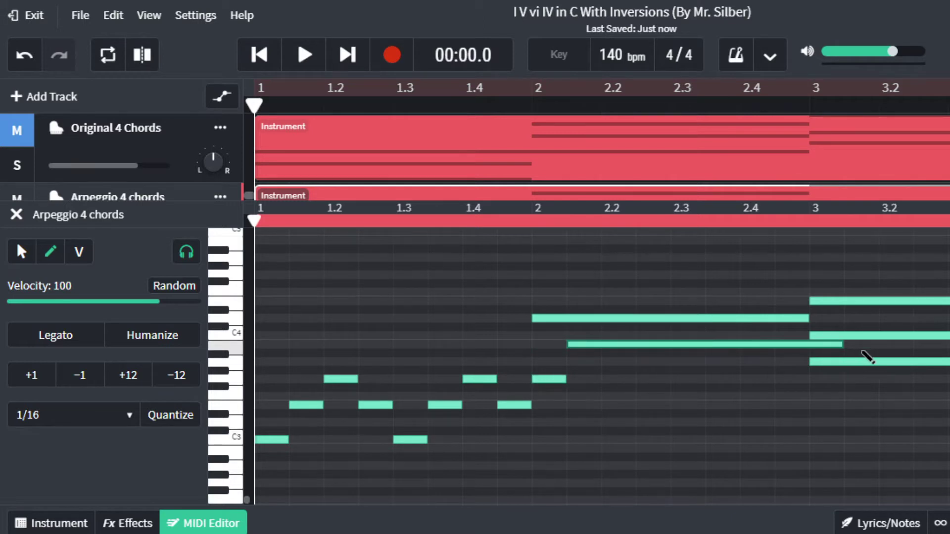
left_click(704, 345)
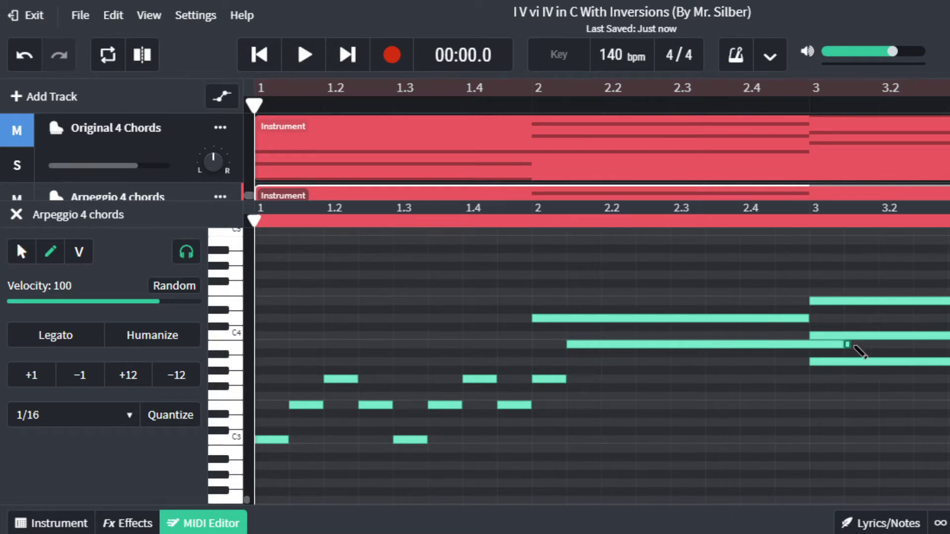
right_click(848, 345)
left_click(839, 360)
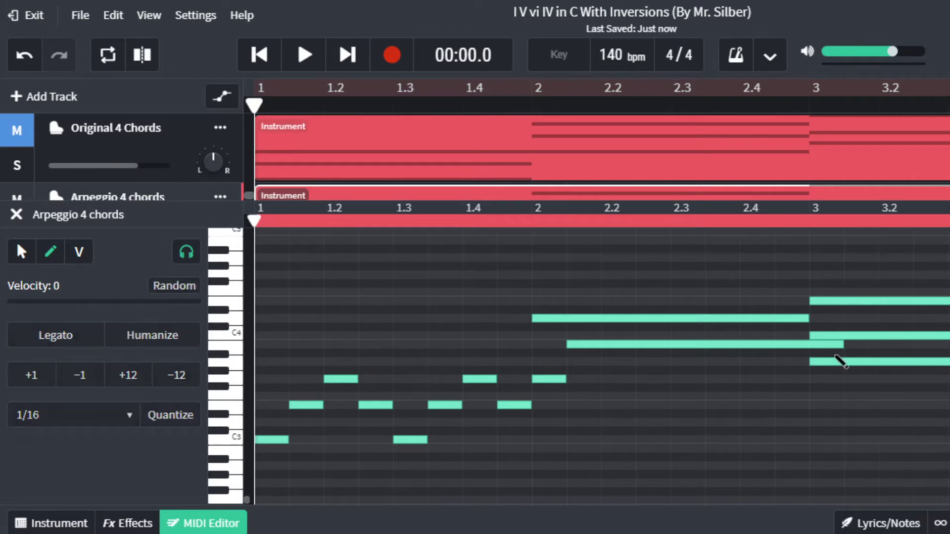
left_click_drag(840, 344, 578, 340)
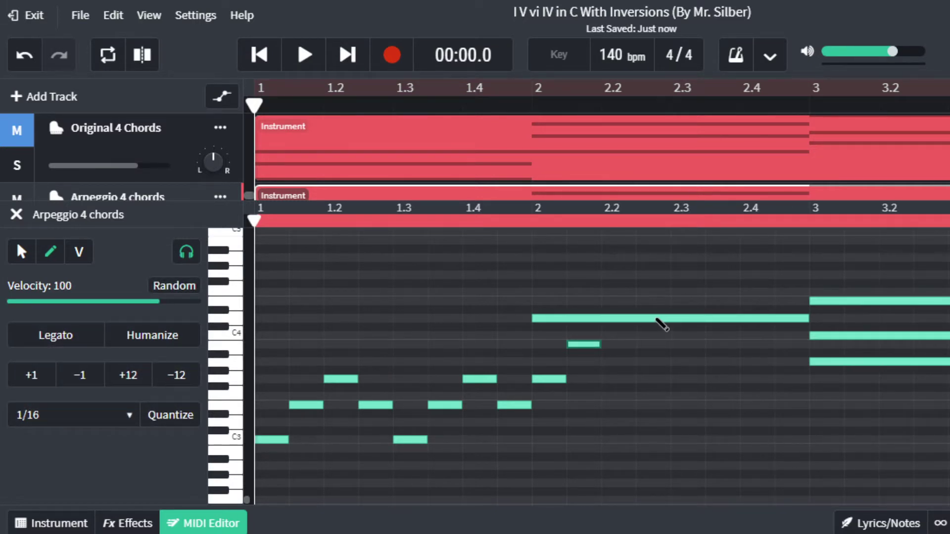
left_click_drag(657, 319, 727, 319)
left_click_drag(878, 320, 610, 320)
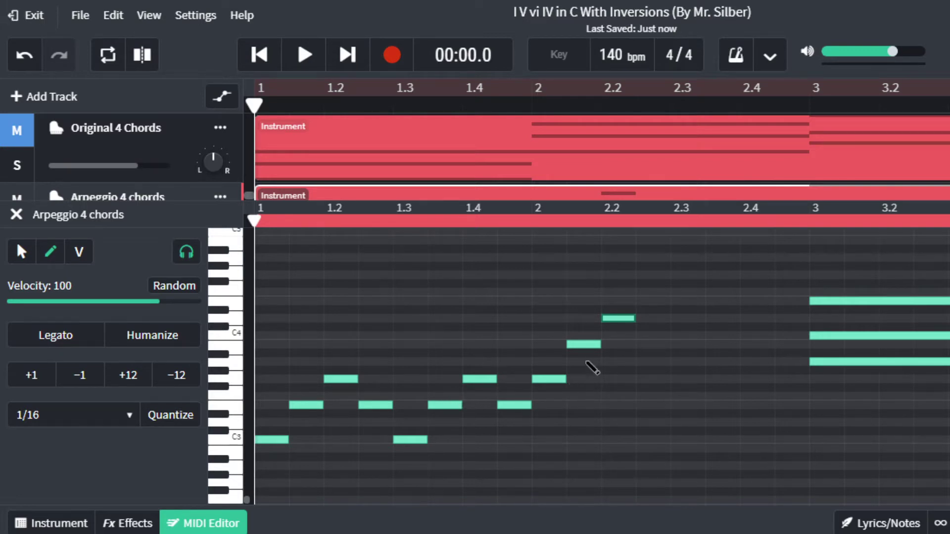
Complete bar 2 of the arpeggio with consecutive eighth notes B3, G3, B3, D4, B3 and play back the first two bars.
left_click(653, 344)
left_click(689, 379)
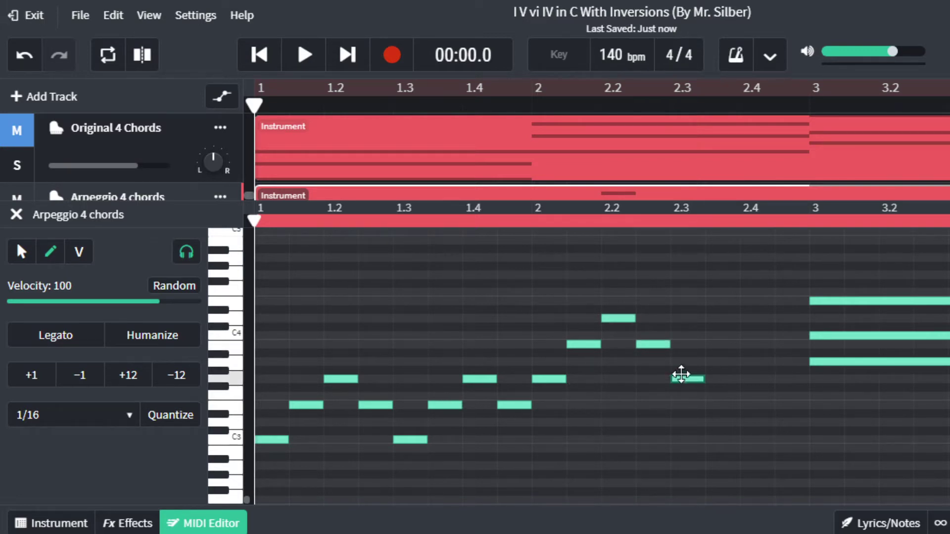
left_click(723, 344)
left_click(758, 318)
left_click(793, 343)
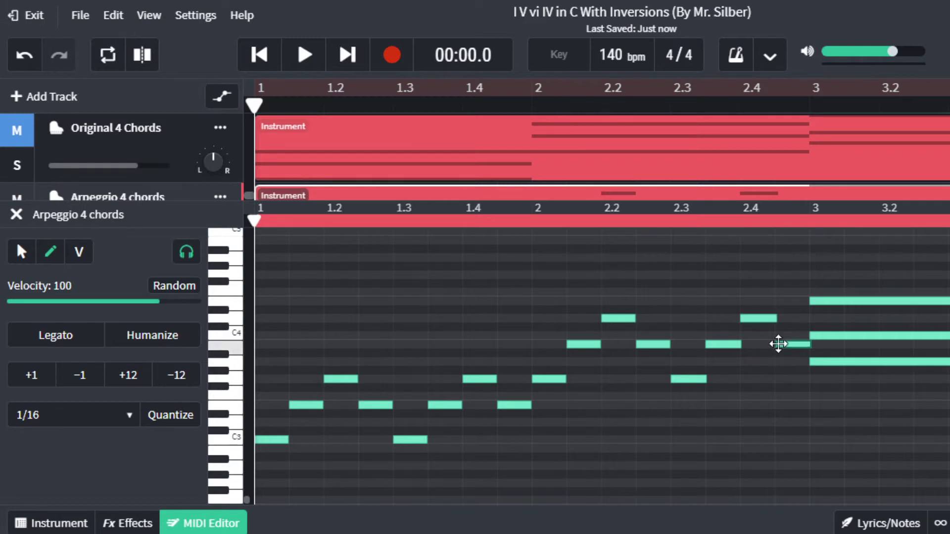
key("space")
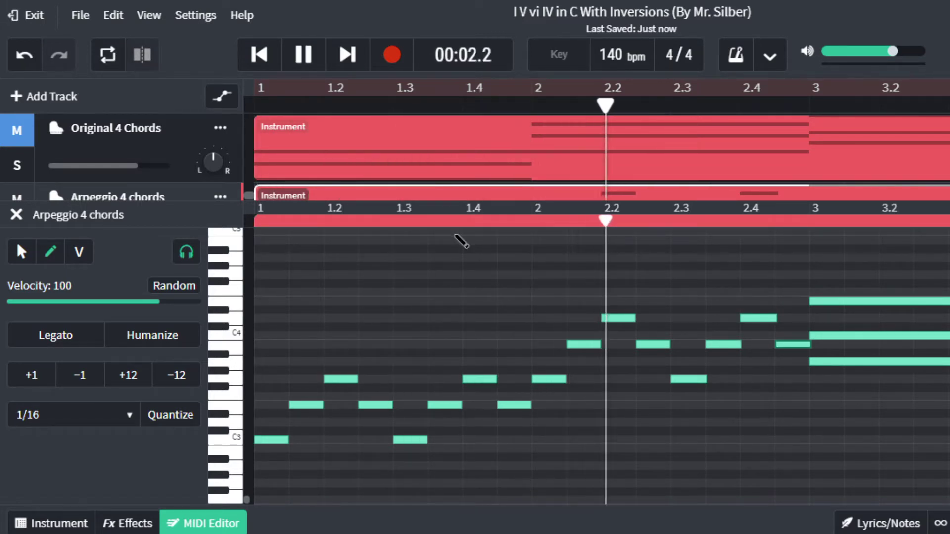
key("space")
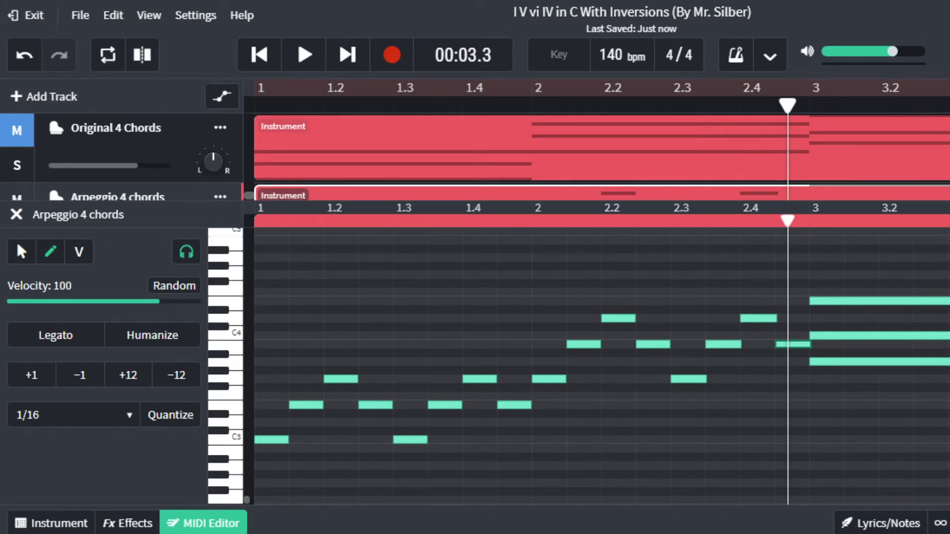
Turn the bar 3 chord into three consecutive eighth notes rising A3, C4, E4 from the start of the bar.
scroll(250, 505, "right", 5)
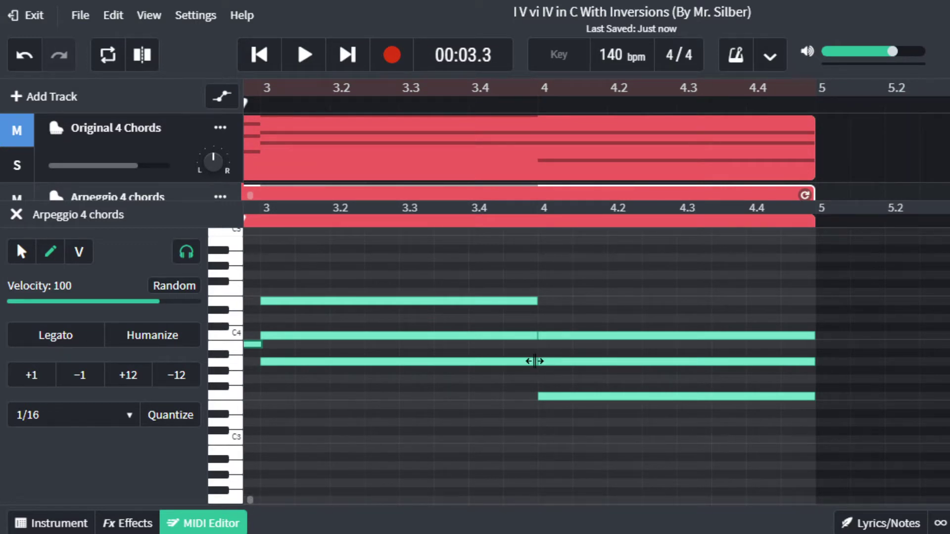
left_click_drag(537, 362, 296, 371)
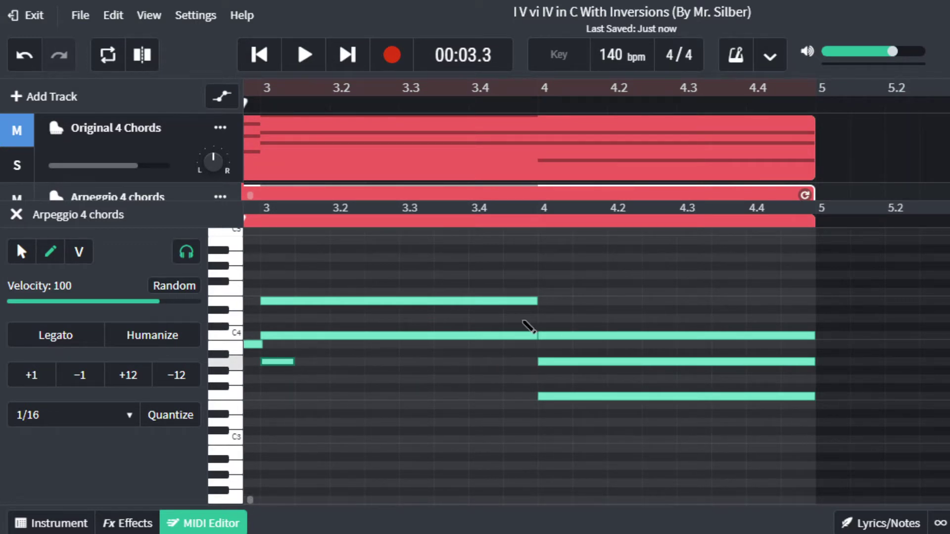
left_click_drag(535, 336, 299, 340)
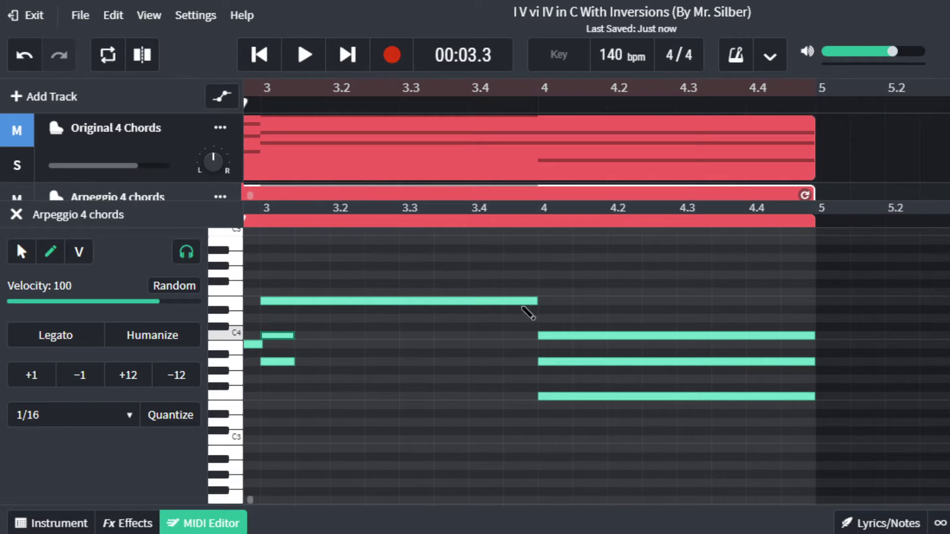
left_click_drag(535, 302, 292, 303)
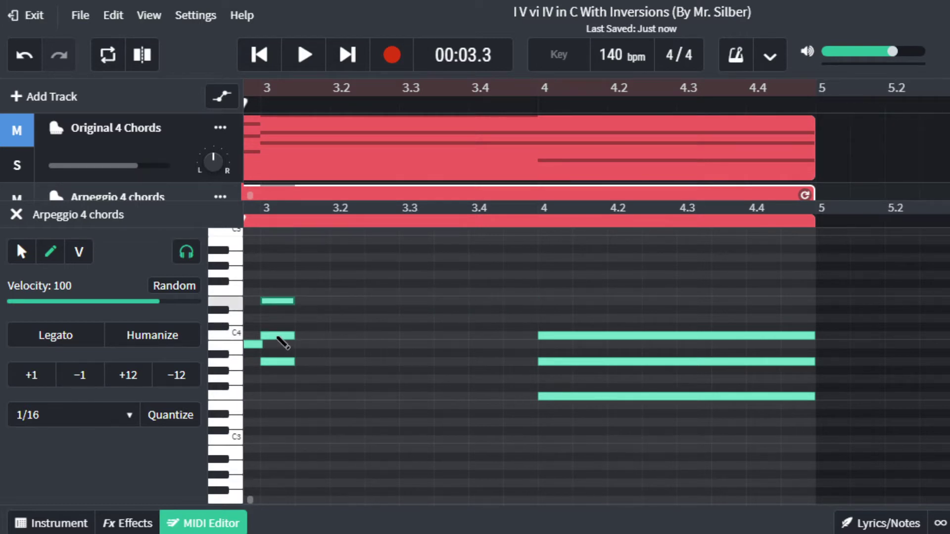
left_click_drag(277, 338, 307, 336)
left_click_drag(275, 301, 344, 301)
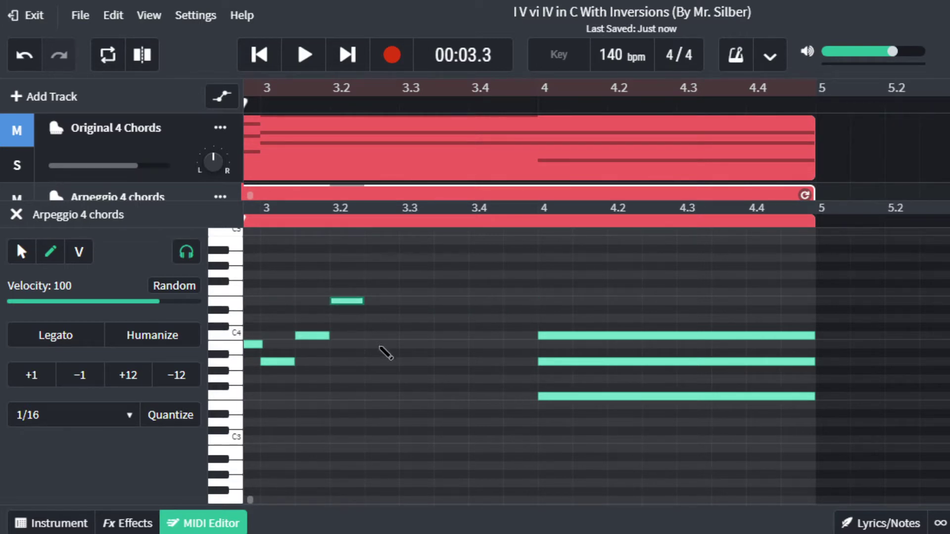
Complete bar 3 of the arpeggio with consecutive eighth notes C4, A3, C4, E4, C4.
left_click(373, 336)
left_click(409, 361)
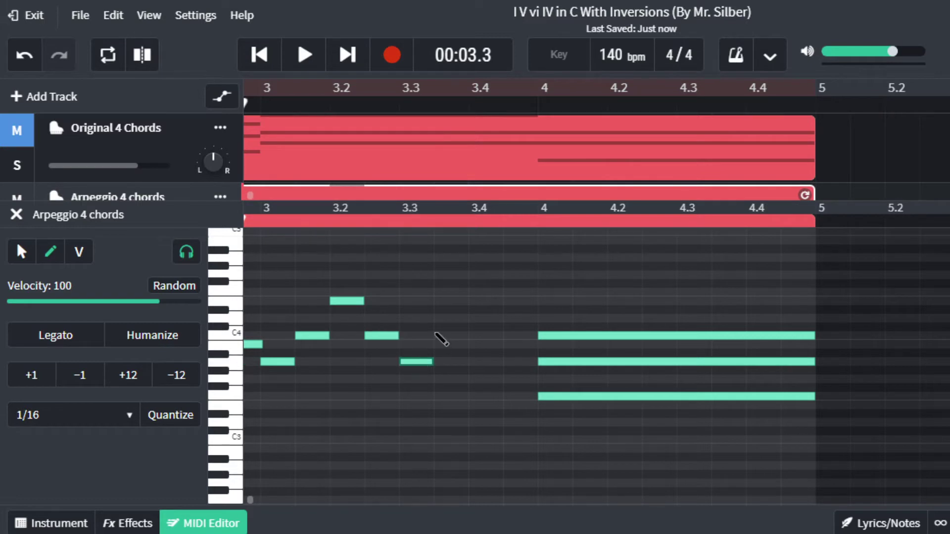
left_click(440, 335)
left_click(476, 302)
left_click(509, 336)
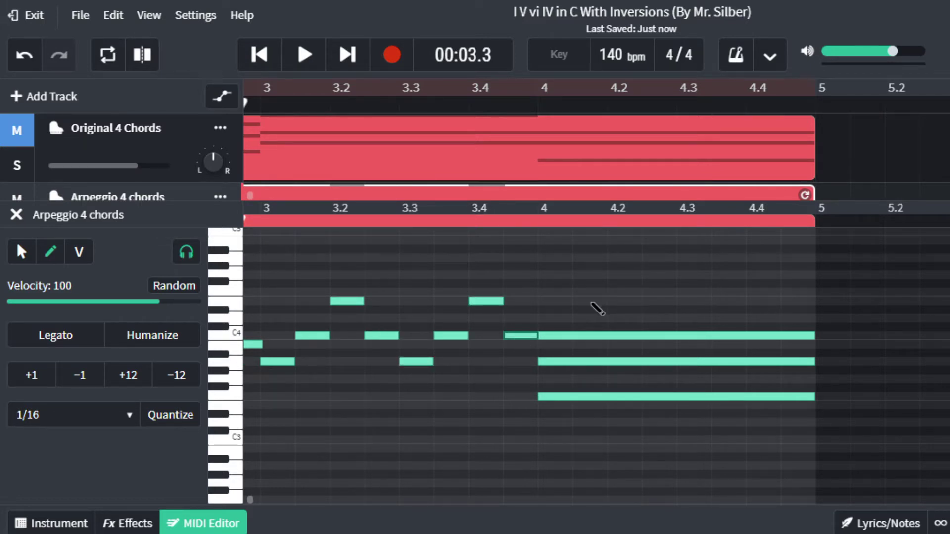
Draw three long test notes above the bar 4 chord one at a time, deleting each one.
left_click(599, 311)
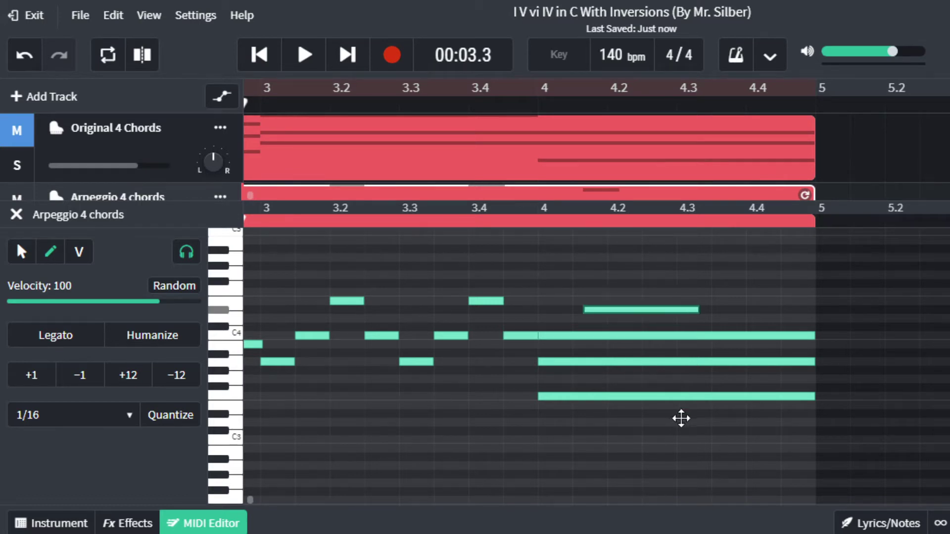
right_click(612, 312)
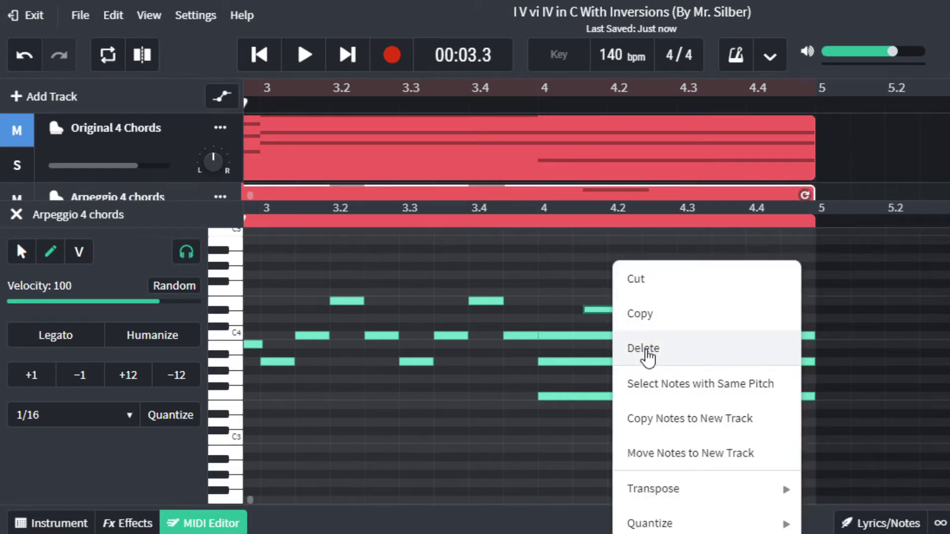
left_click(638, 347)
left_click(593, 329)
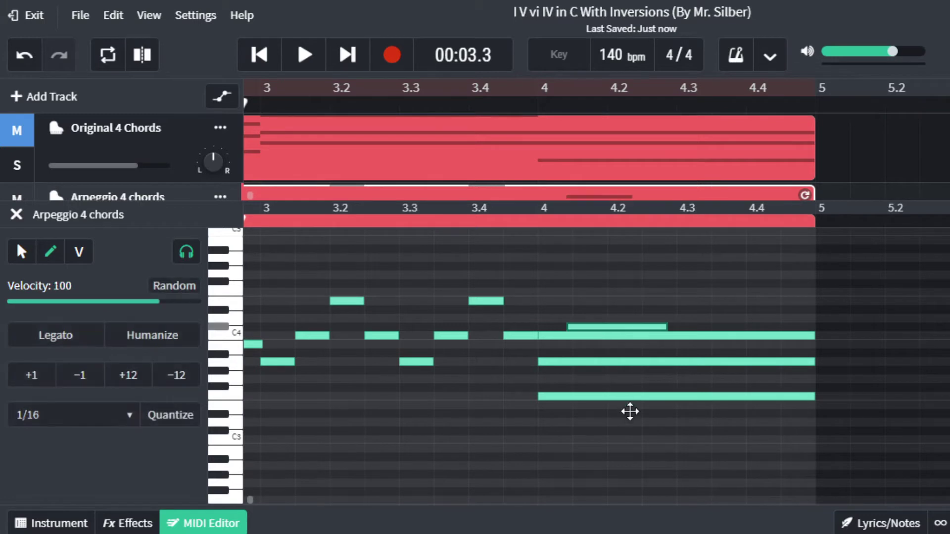
right_click(600, 330)
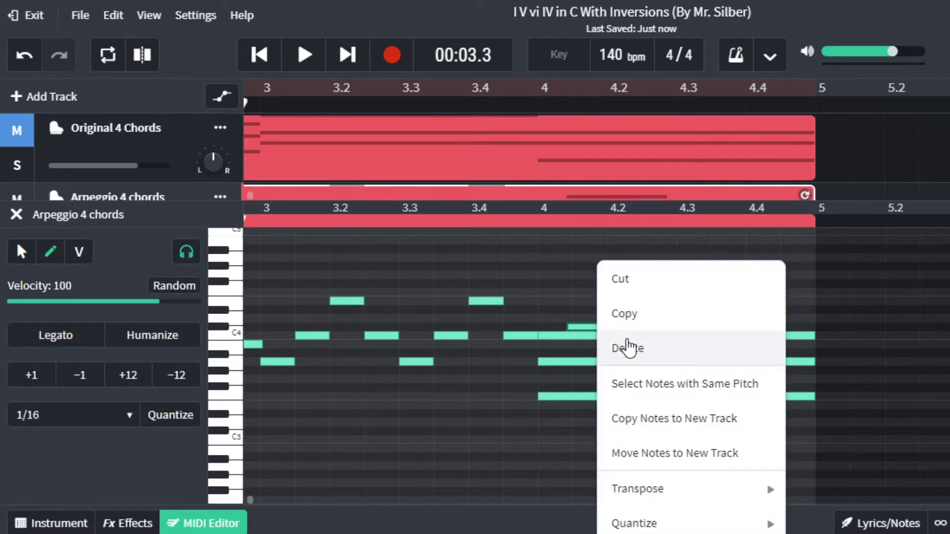
left_click(627, 346)
left_click(605, 320)
right_click(600, 319)
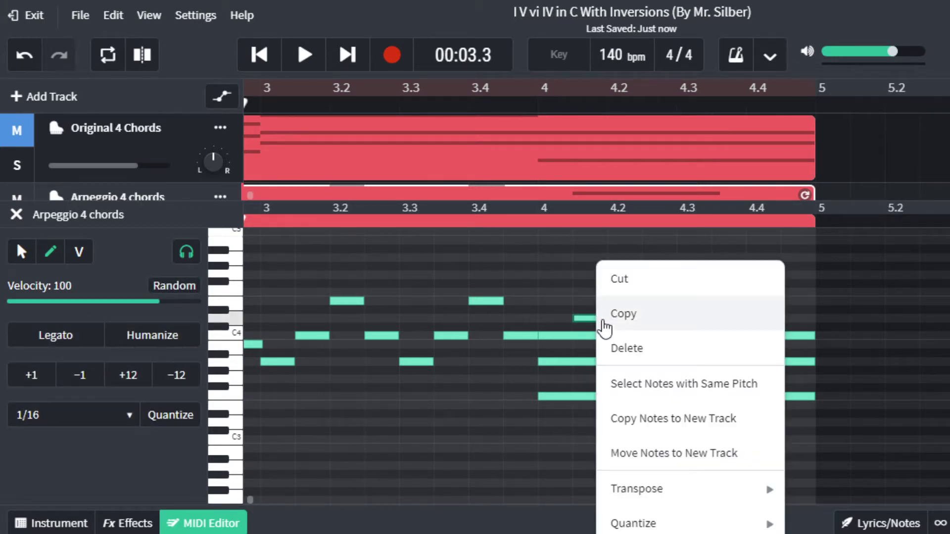
left_click(629, 349)
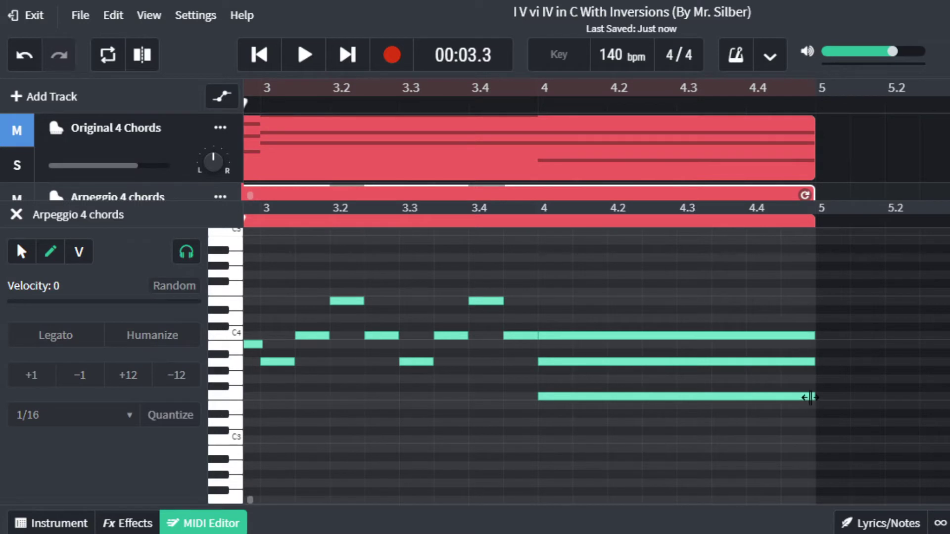
Turn the bar 4 chord into three consecutive eighth notes rising F3, A3, C4 from the start of the bar.
left_click_drag(810, 397, 568, 405)
left_click_drag(814, 361, 554, 360)
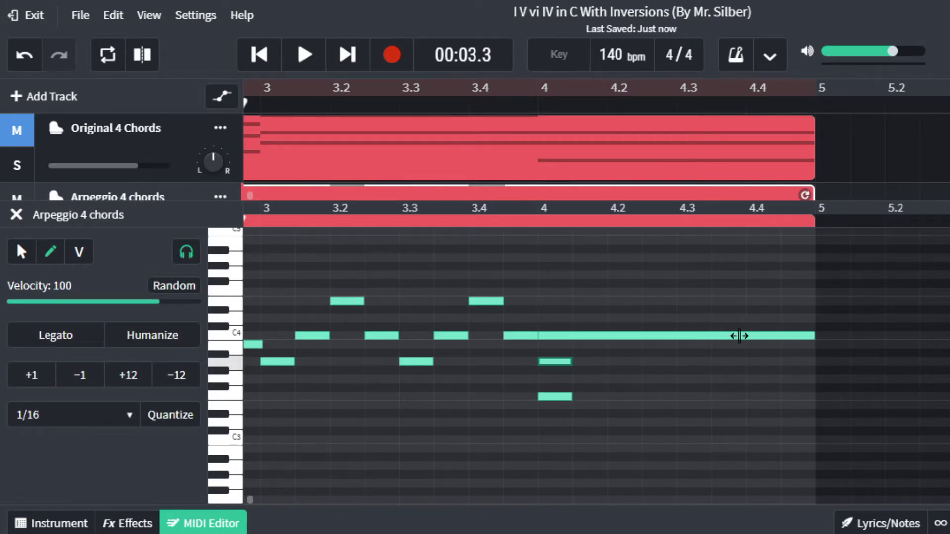
left_click_drag(740, 336, 528, 332)
left_click_drag(557, 361, 591, 364)
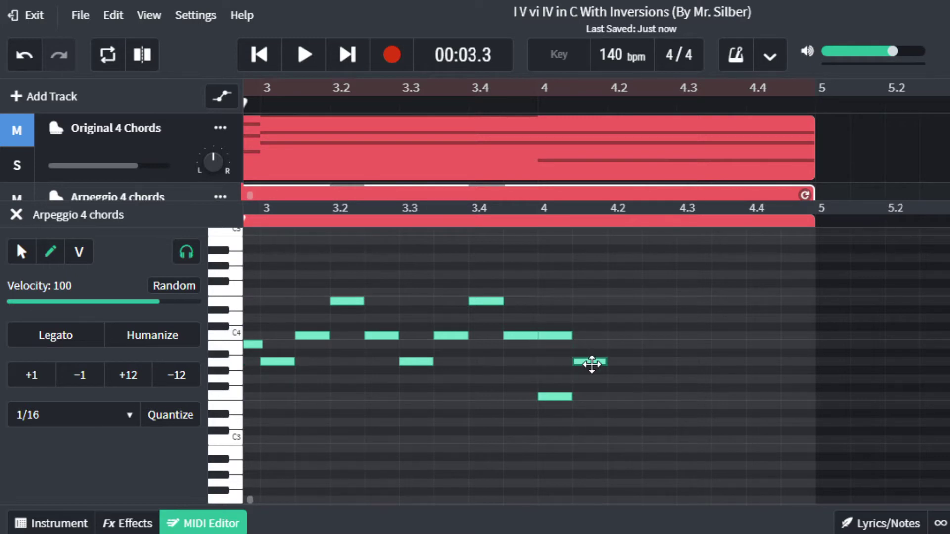
left_click_drag(554, 336, 633, 337)
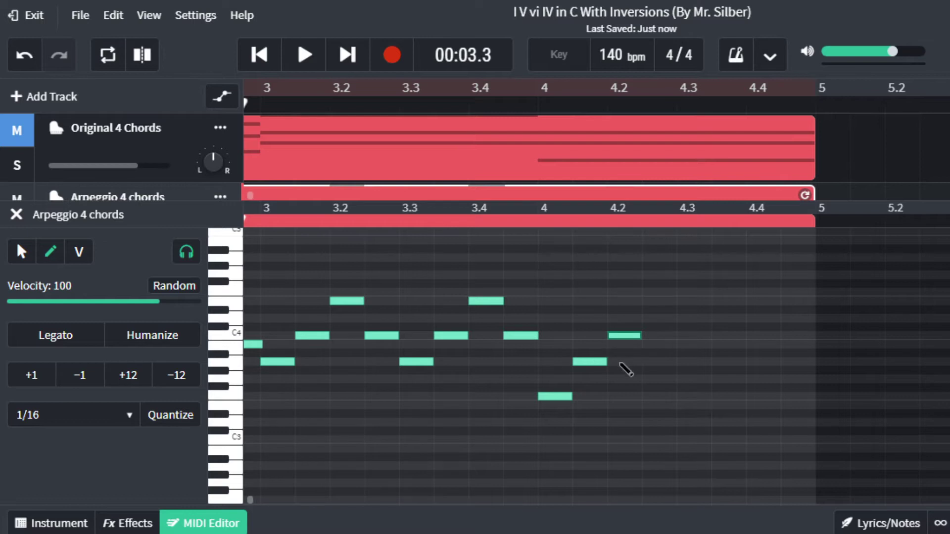
Complete bar 4 of the arpeggio with consecutive eighth notes A3, F3, A3, C4, A3.
left_click(646, 361)
left_click(683, 396)
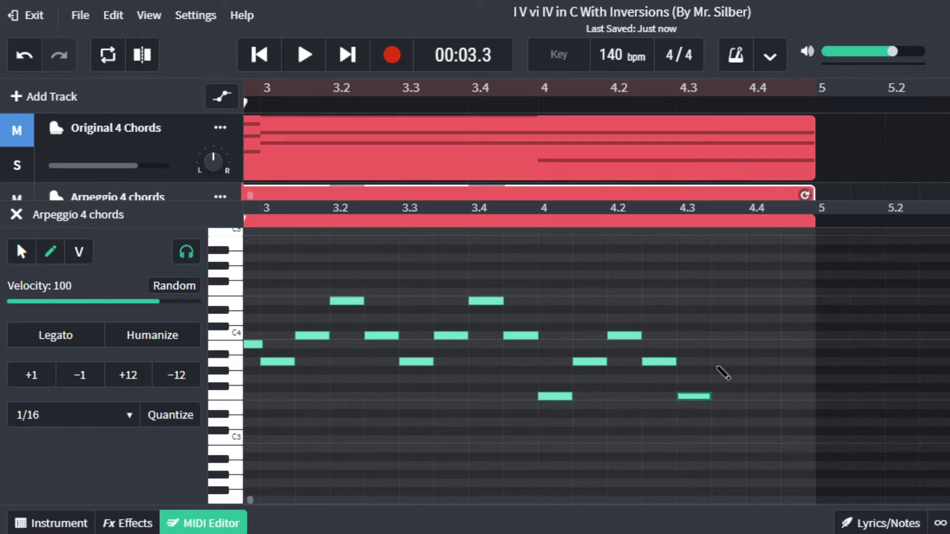
left_click(717, 362)
left_click(753, 335)
left_click(792, 362)
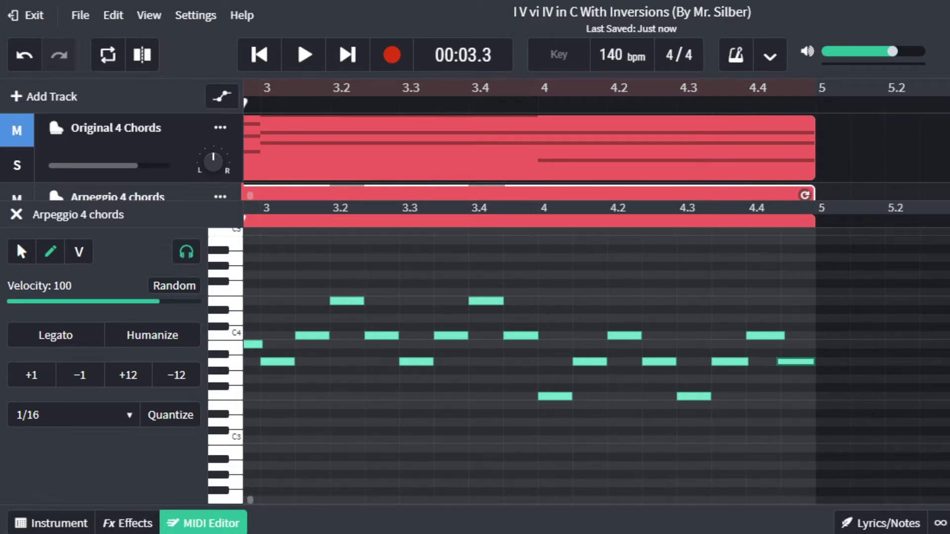
Play the whole four-bar arpeggio from the start of the song.
scroll(594, 346, "down", 5)
scroll(697, 312, "up", 3)
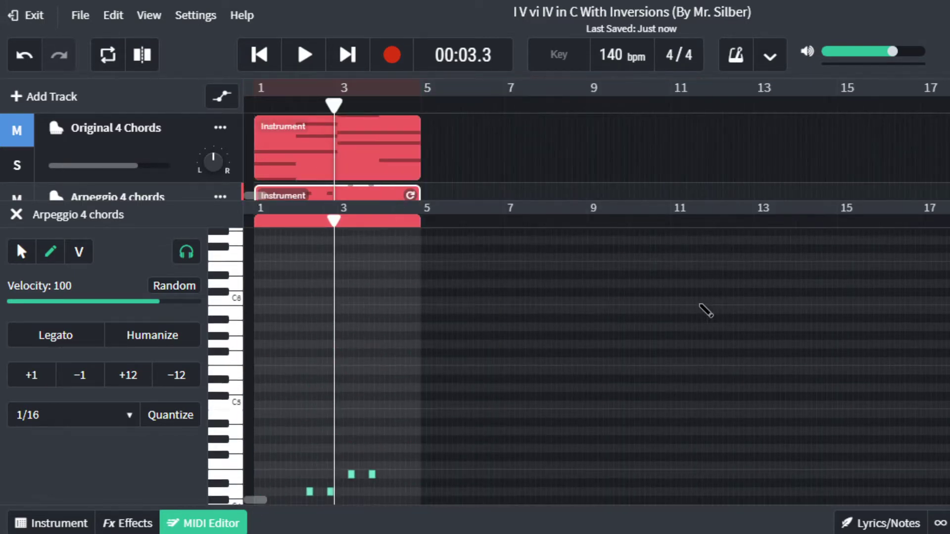
scroll(688, 303, "down", 5)
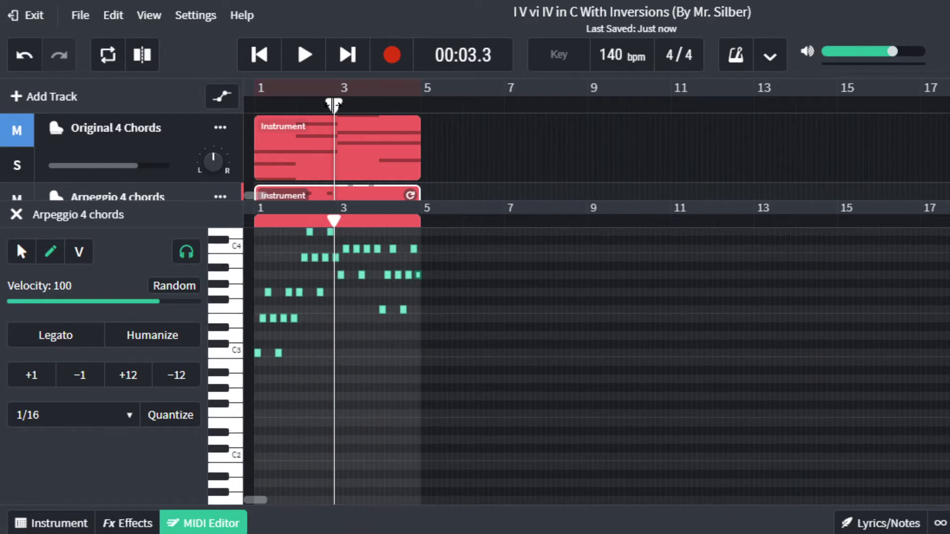
left_click_drag(333, 104, 126, 121)
key("space")
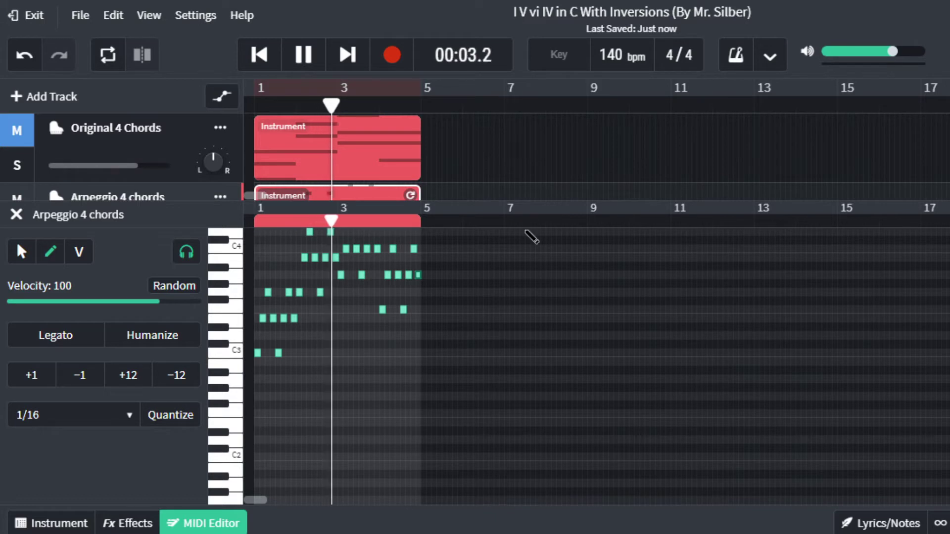
scroll(538, 332, "up", 3)
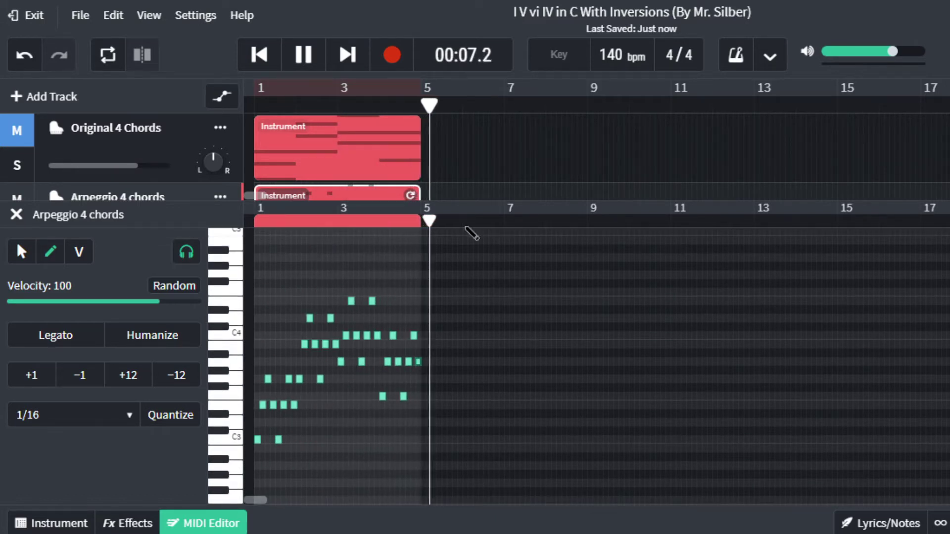
key("space")
Turn on looping for bars 1 to 4 and play the arpeggio as a loop.
left_click(391, 88)
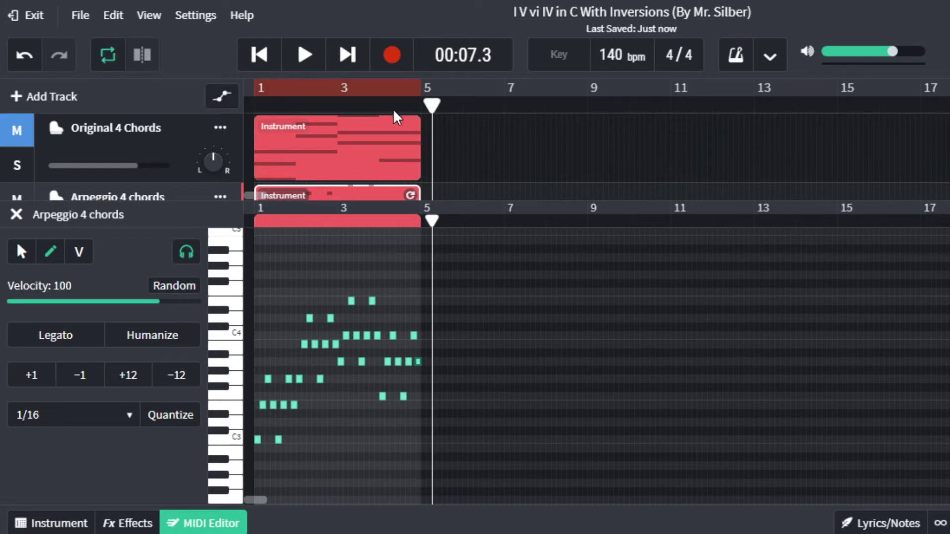
key("space")
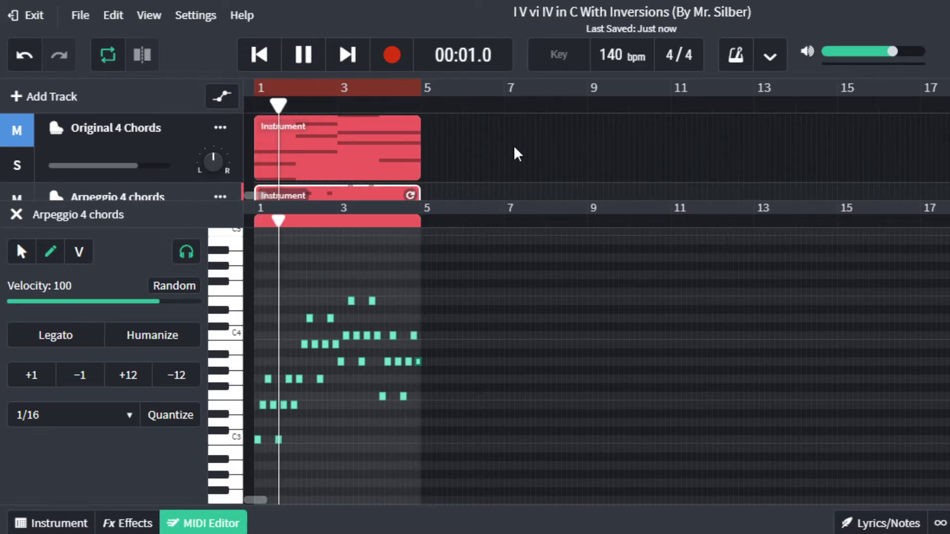
scroll(514, 156, "down", 2)
key("space")
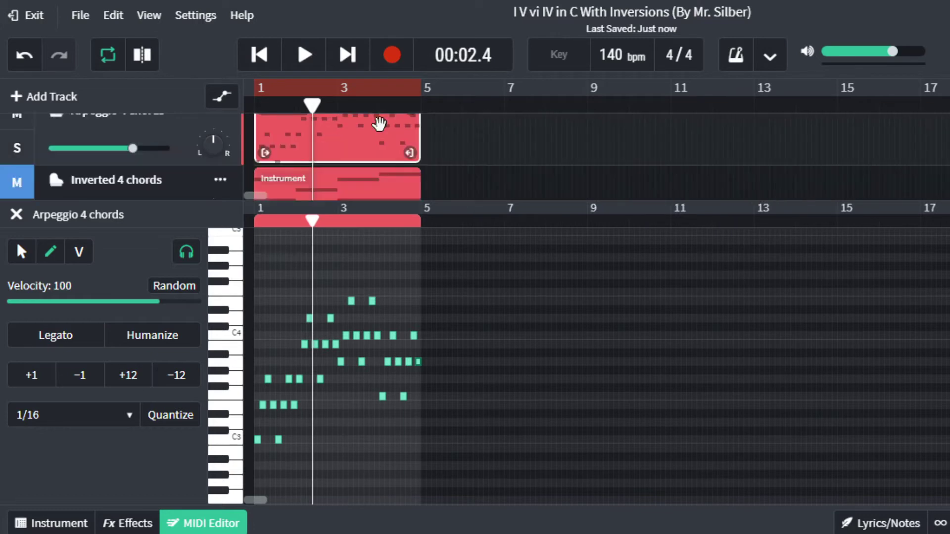
Return the playhead to the start, unmute the Inverted 4 chords track and play it together with the arpeggio.
left_click_drag(309, 99, 213, 120)
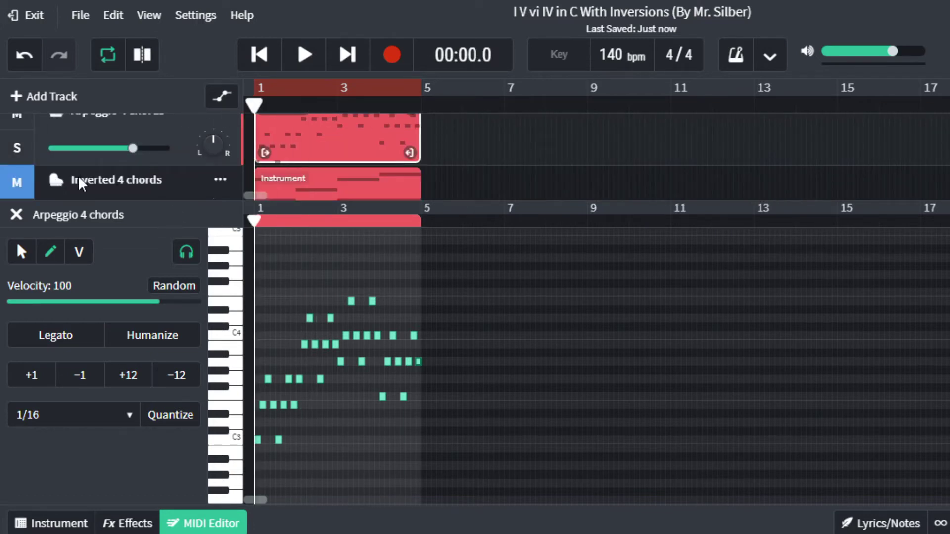
key("Delete")
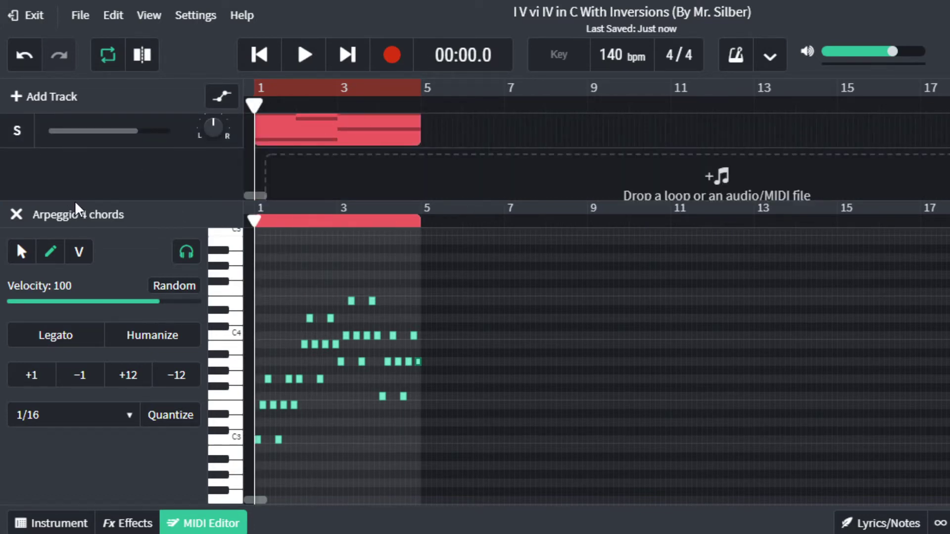
key("ctrl+z")
key("space")
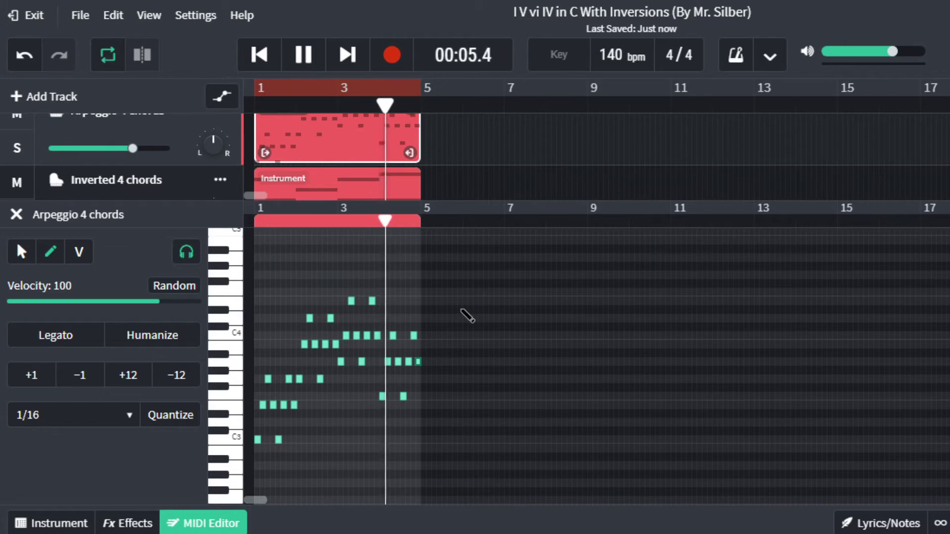
key("space")
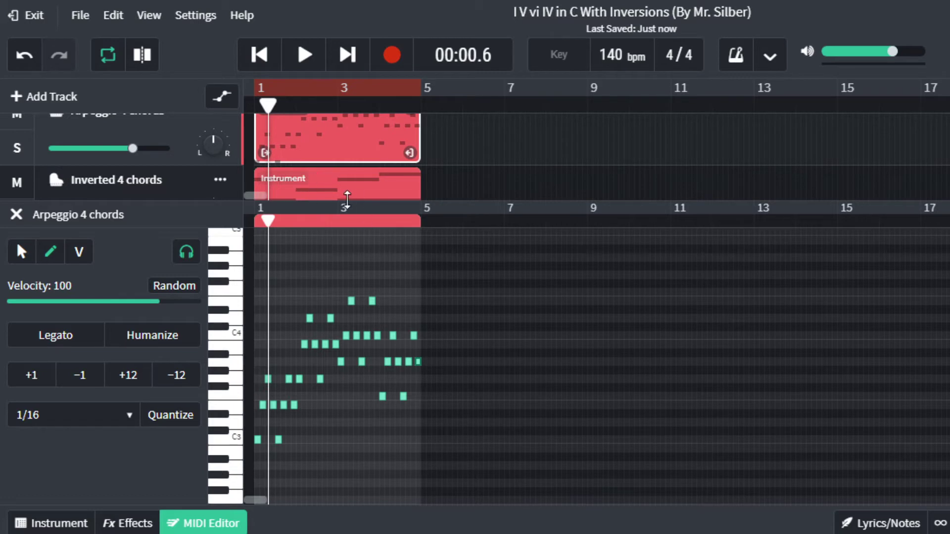
Enlarge the track area above the MIDI Editor and look over the tracks.
left_click_drag(347, 200, 347, 232)
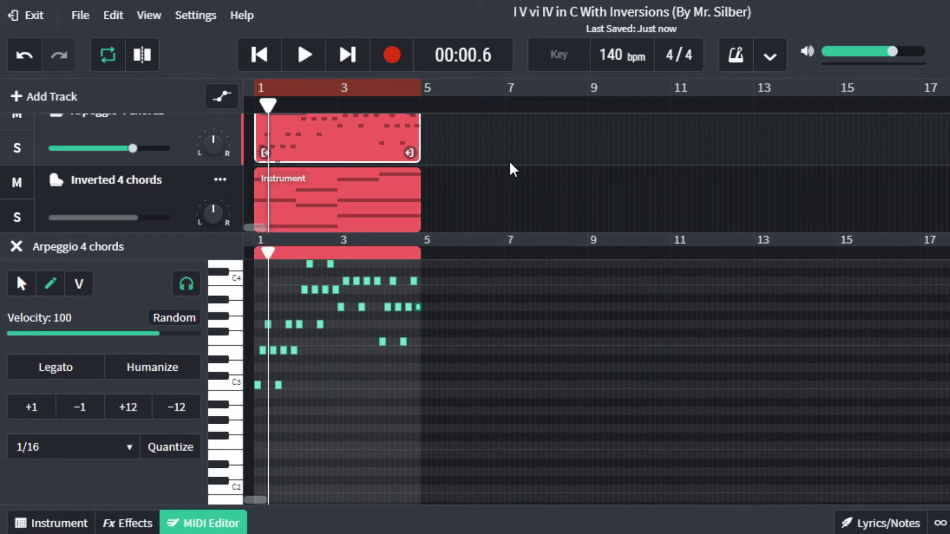
scroll(507, 167, "up", 2)
scroll(505, 168, "down", 2)
scroll(444, 195, "down", 2)
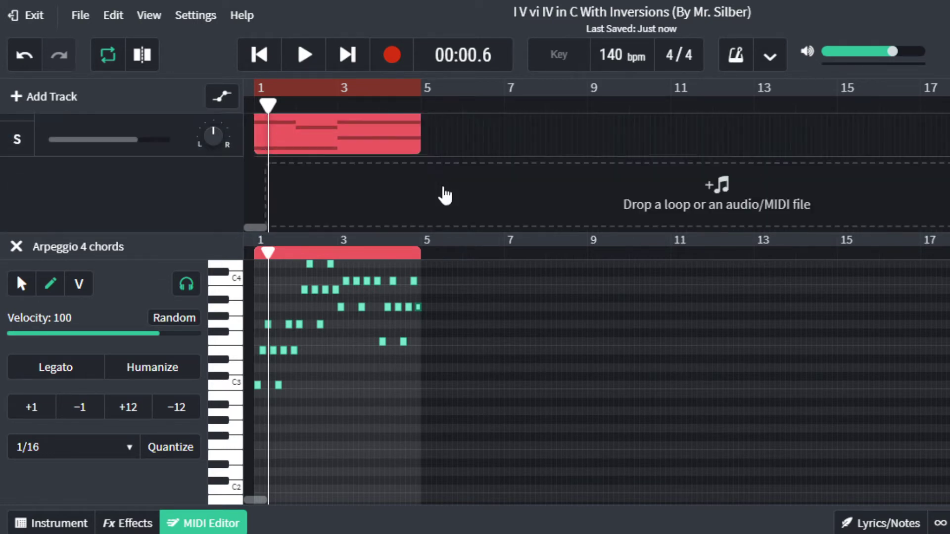
Mute the Inverted 4 chords track.
scroll(443, 191, "up", 3)
scroll(445, 193, "down", 1)
scroll(109, 171, "up", 2)
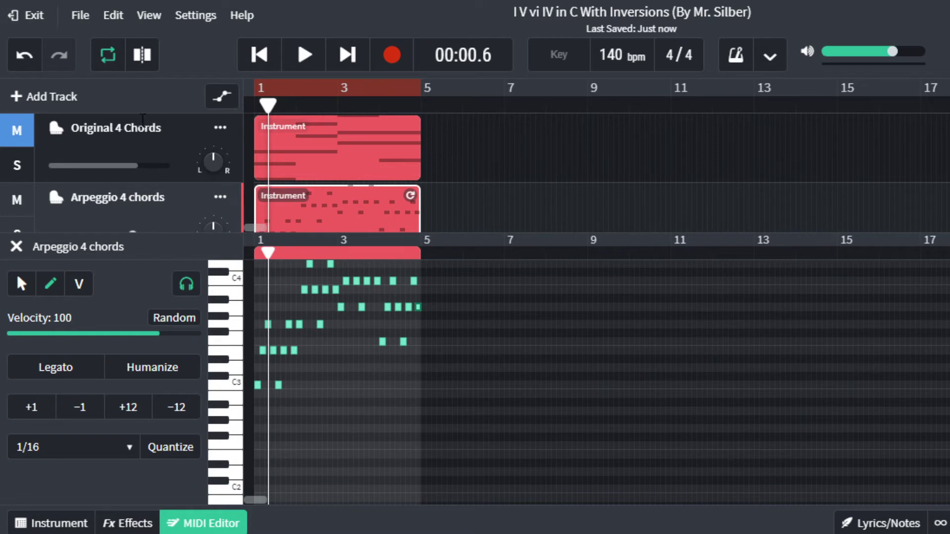
scroll(207, 163, "down", 2)
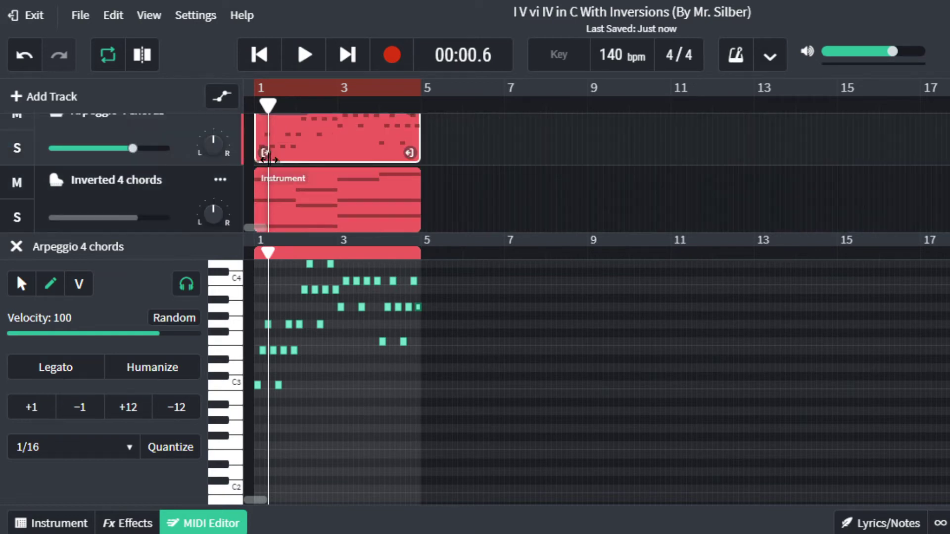
scroll(153, 193, "up", 2)
scroll(153, 192, "down", 2)
left_click(16, 183)
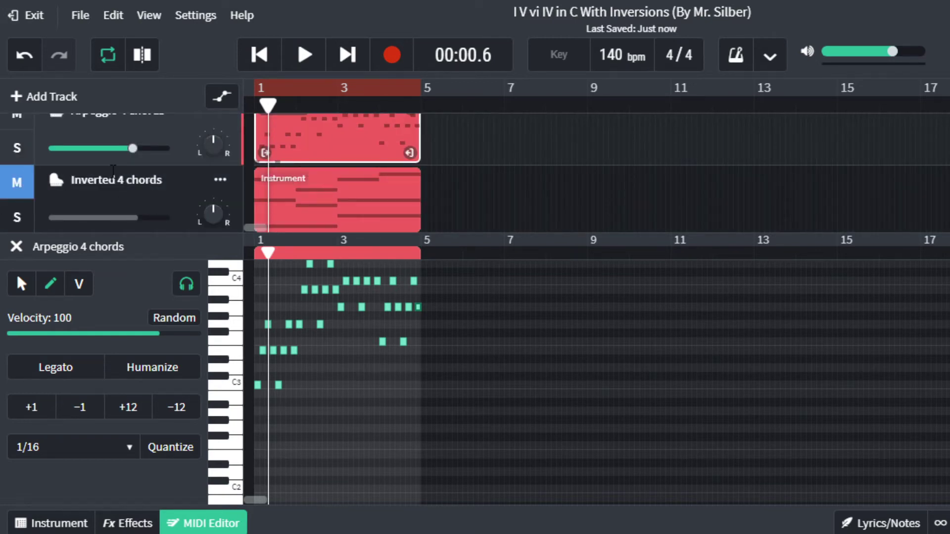
Unmute the Original 4 Chords track, return the playhead to the start and play it together with the arpeggio.
scroll(257, 154, "up", 2)
scroll(198, 217, "down", 2)
scroll(97, 186, "up", 2)
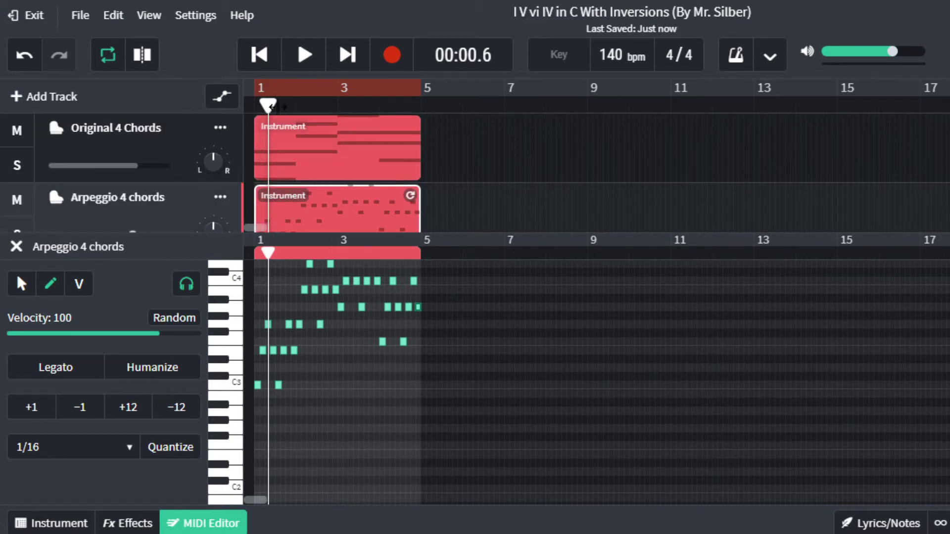
left_click_drag(273, 106, 253, 105)
key("space")
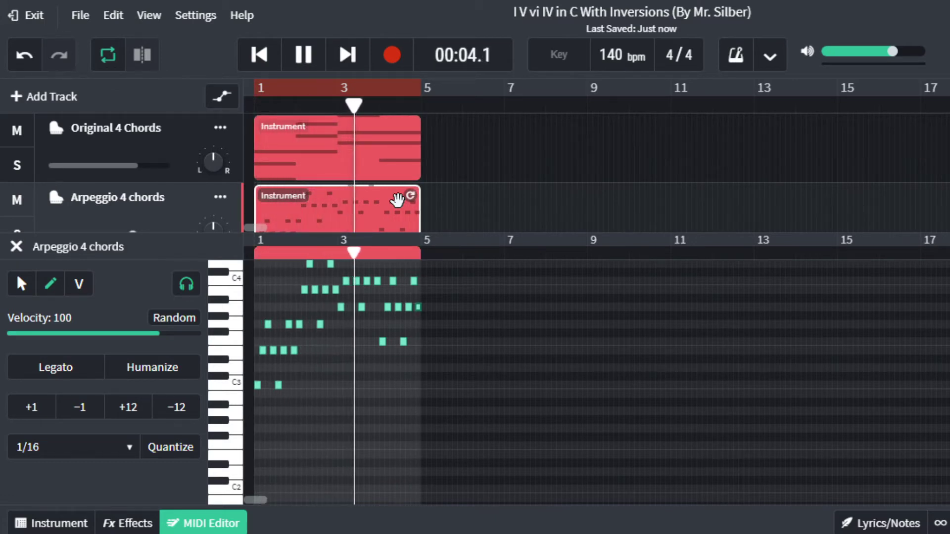
key("space")
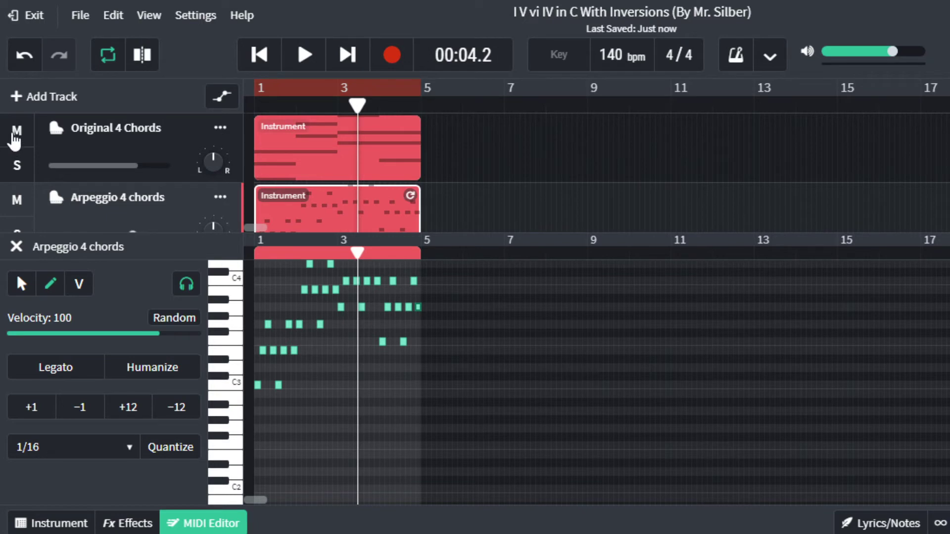
Mute the Original 4 Chords and Arpeggio 4 chords tracks.
left_click(17, 132)
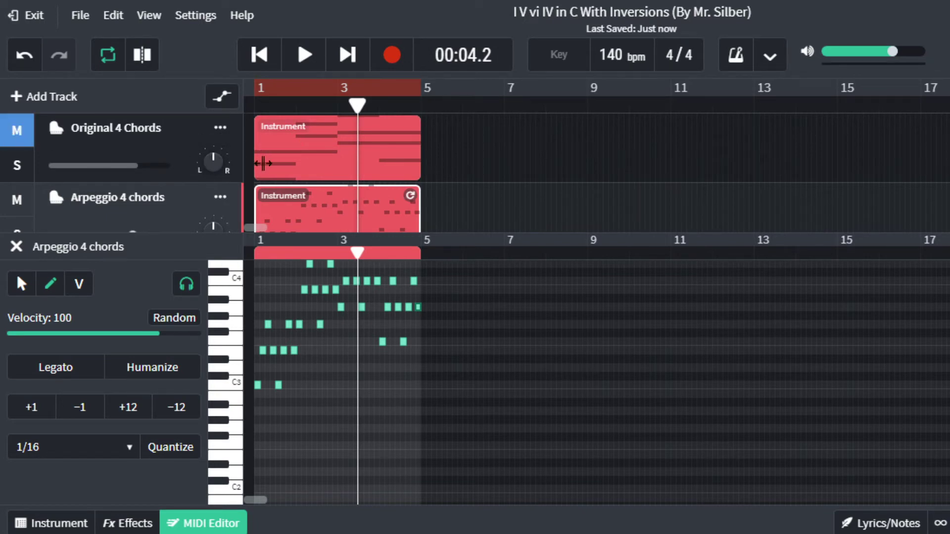
scroll(403, 161, "down", 2)
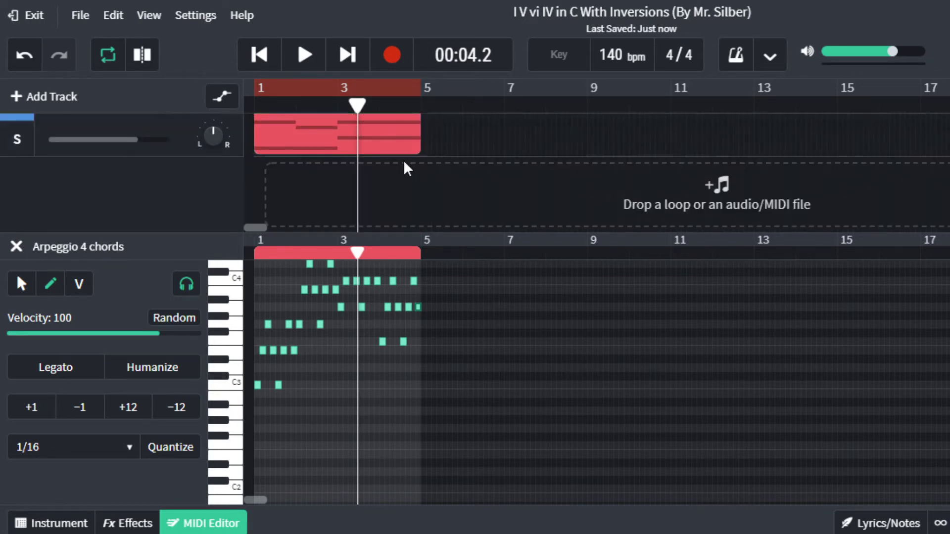
scroll(403, 159, "up", 2)
scroll(296, 163, "down", 1)
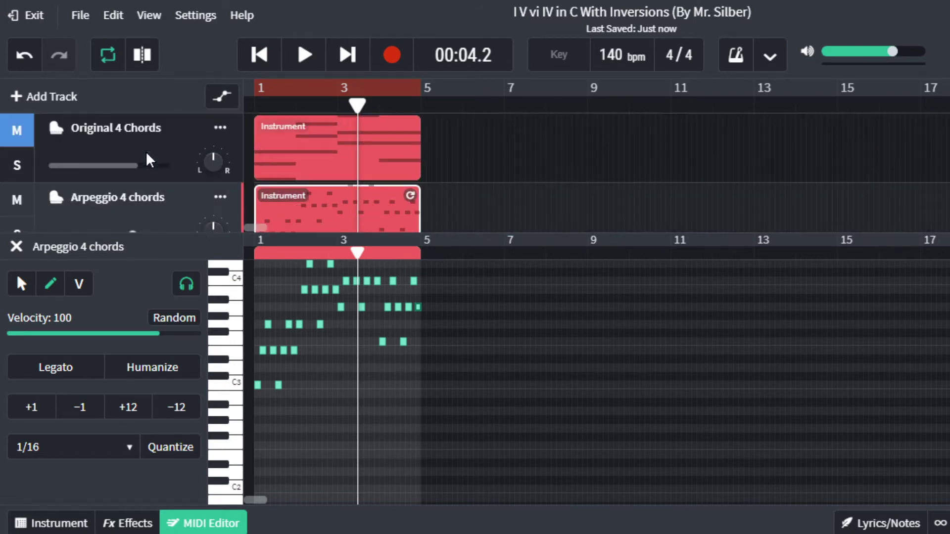
scroll(105, 163, "up", 1)
scroll(119, 172, "down", 1)
scroll(119, 172, "up", 1)
scroll(412, 156, "down", 1)
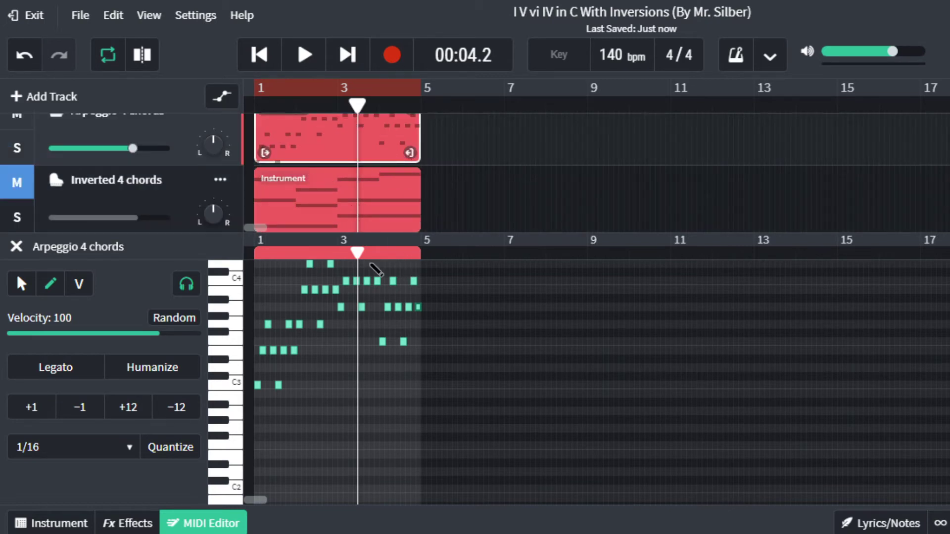
scroll(317, 183, "up", 2)
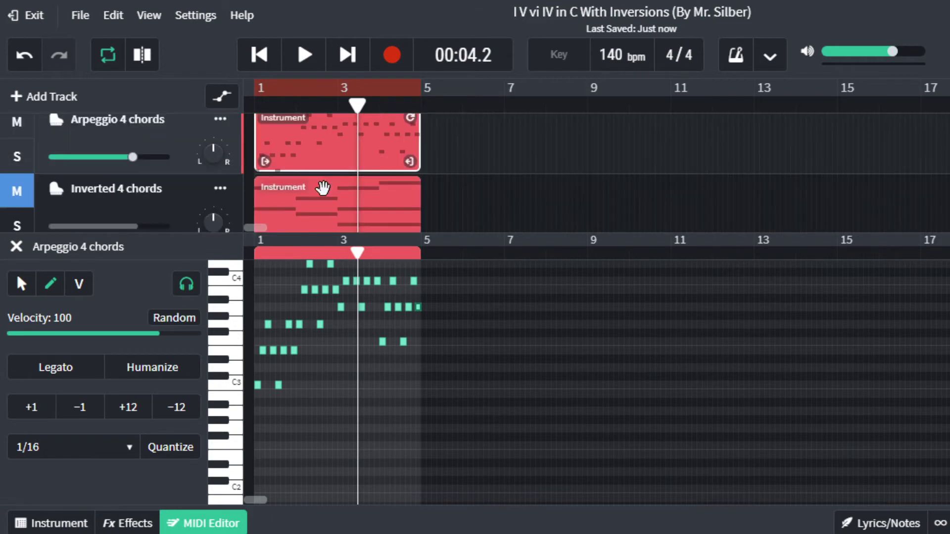
scroll(323, 188, "down", 1)
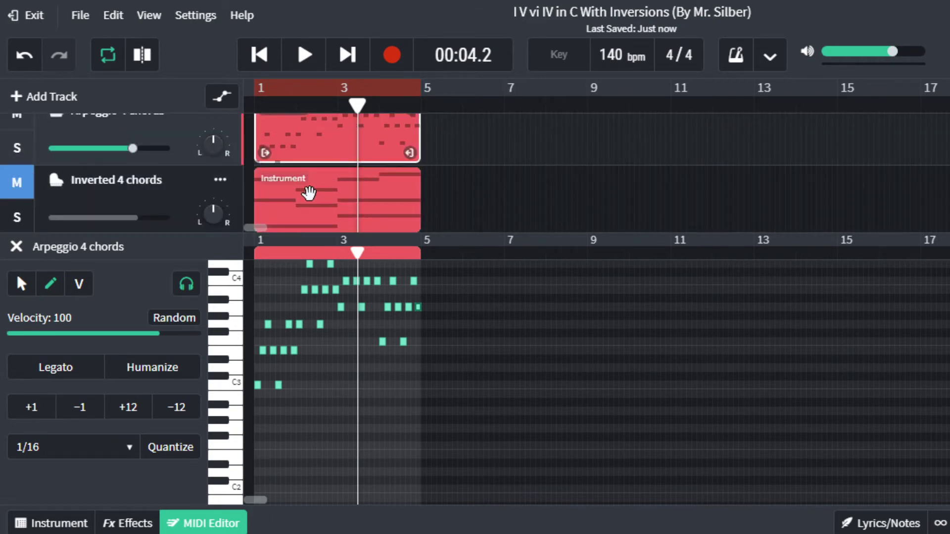
scroll(308, 193, "up", 1)
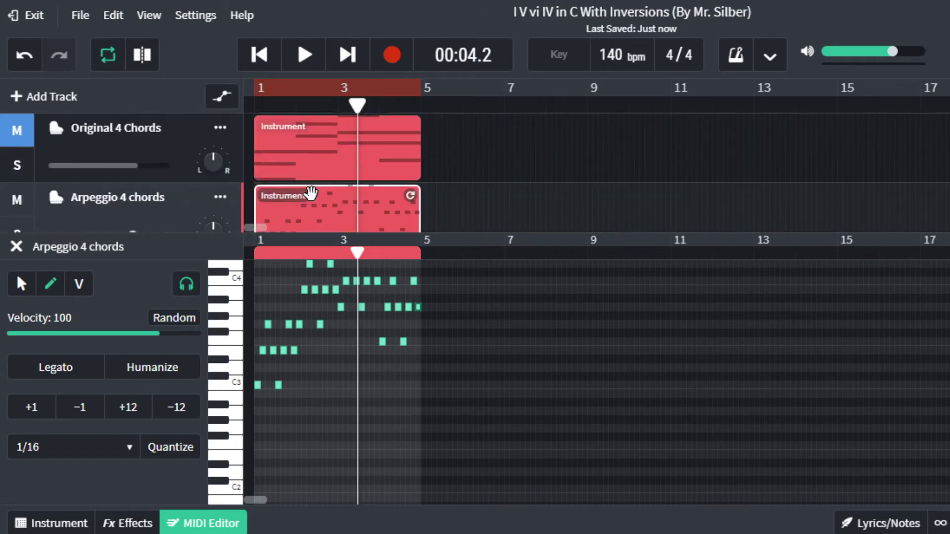
left_click(17, 208)
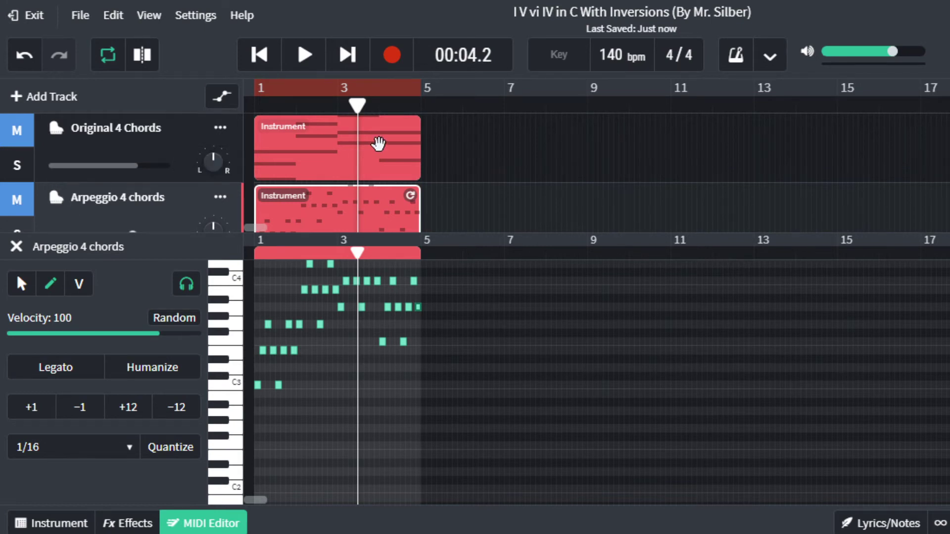
scroll(153, 166, "down", 1)
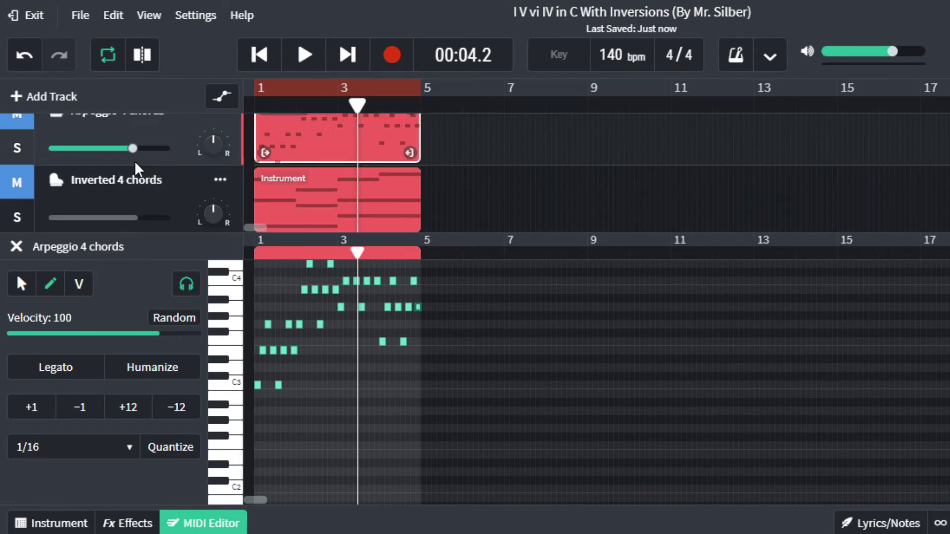
scroll(153, 166, "up", 1)
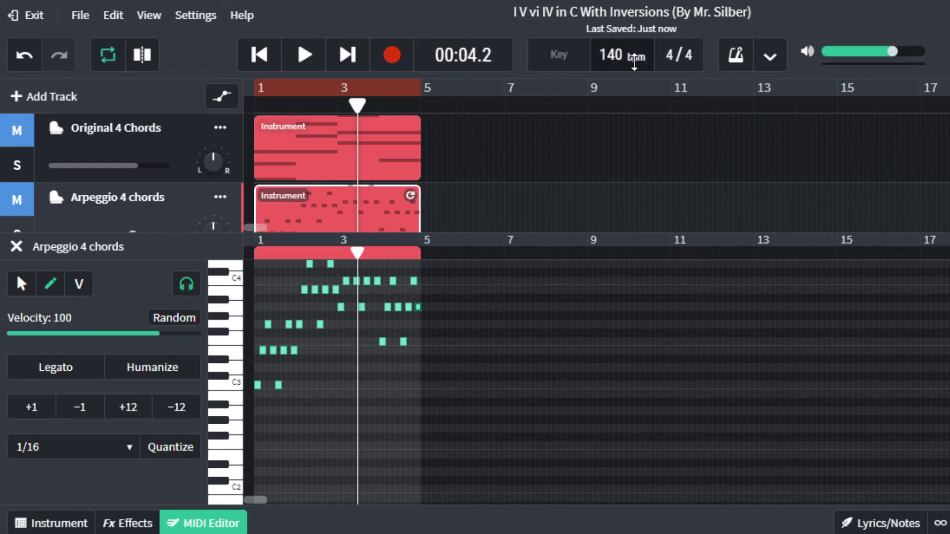
Replace "Inversions" in the project title with "Inversions and Arpeggios", keeping the rest of the title.
left_click(642, 11)
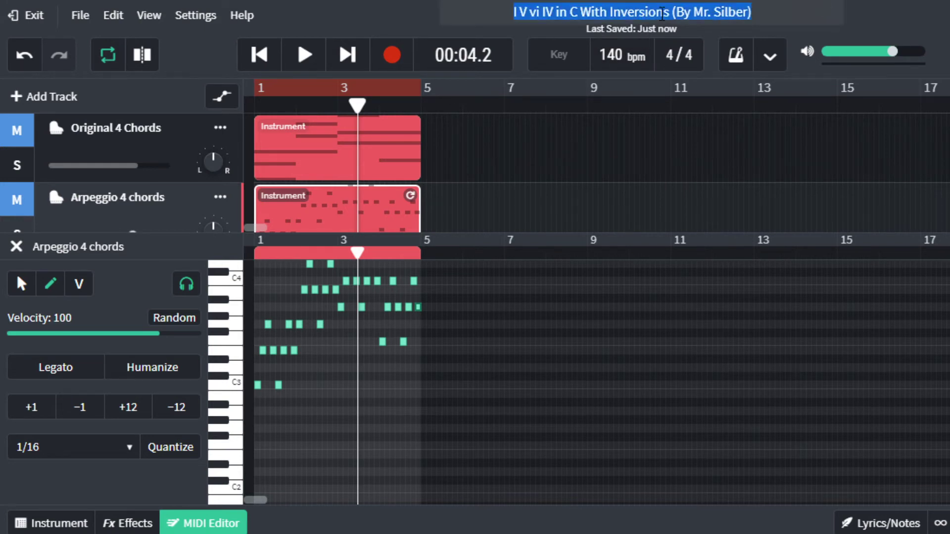
left_click(672, 12)
left_click(608, 11, "shift")
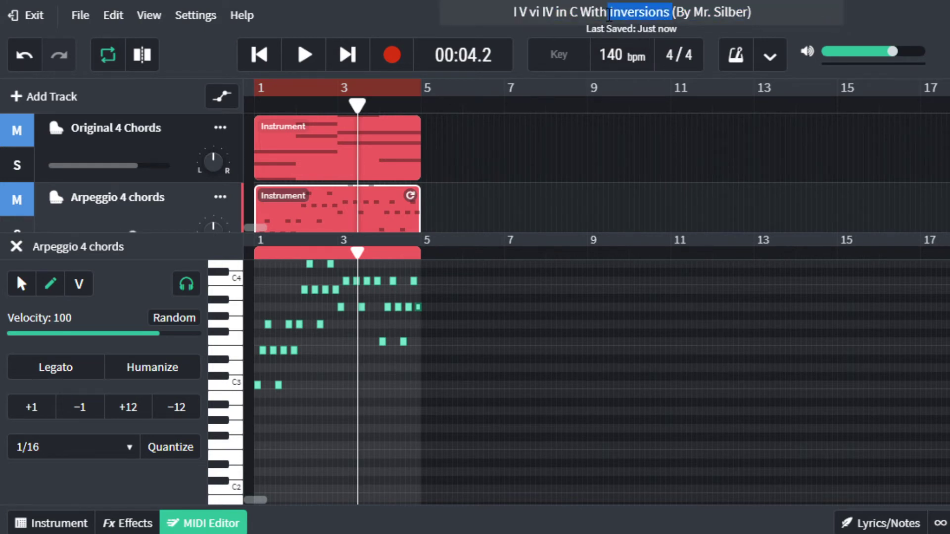
type("Arpeggios")
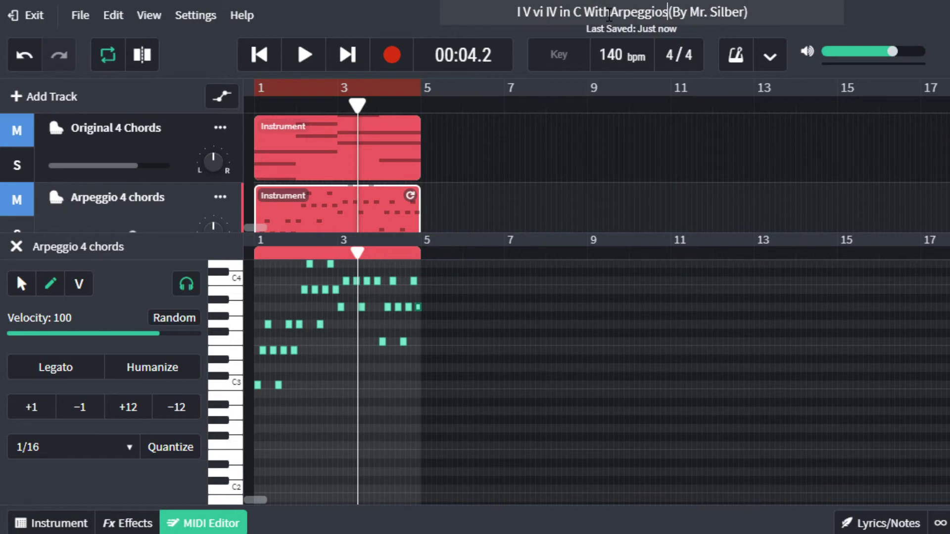
type("Inversions and")
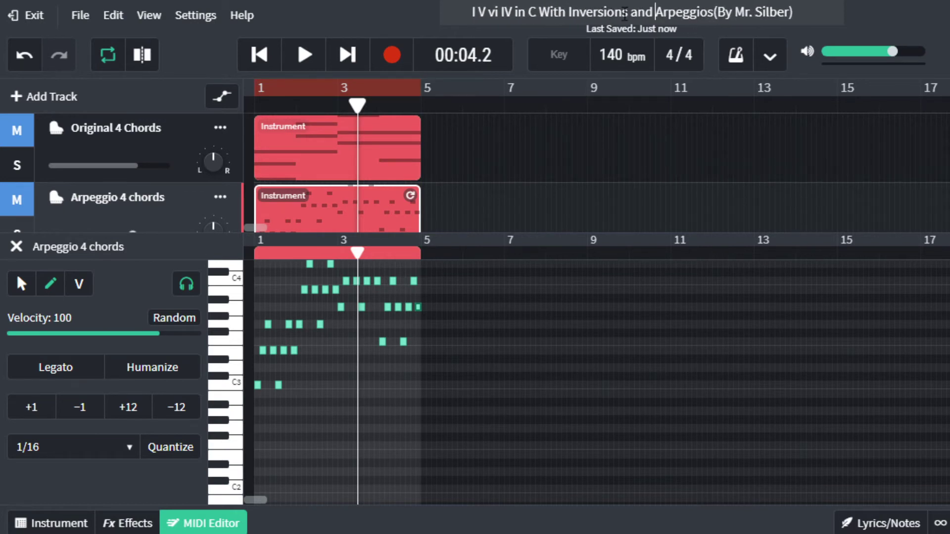
key("Return")
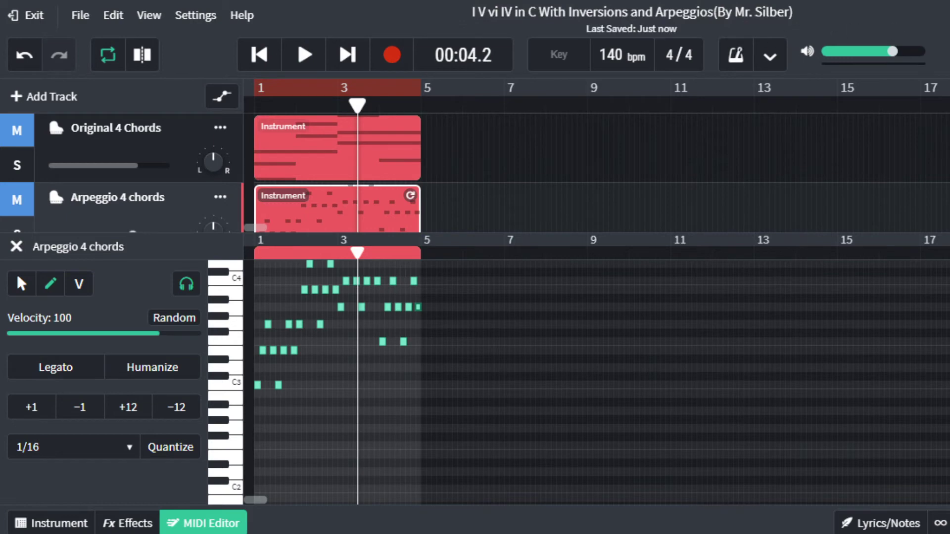
Save the retitled project with the Arpeggio 4 chords and Inverted 4 chords tracks unmuted.
key("ctrl+s")
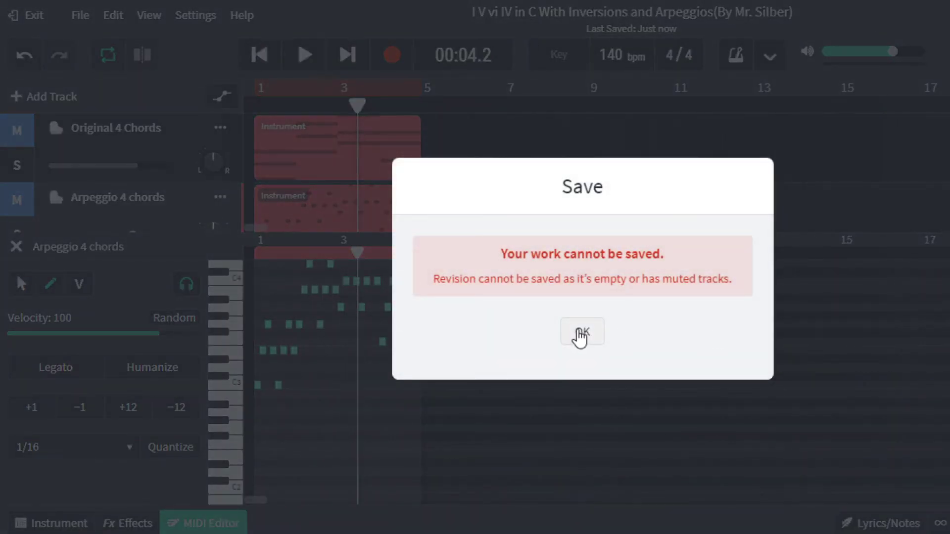
left_click(580, 338)
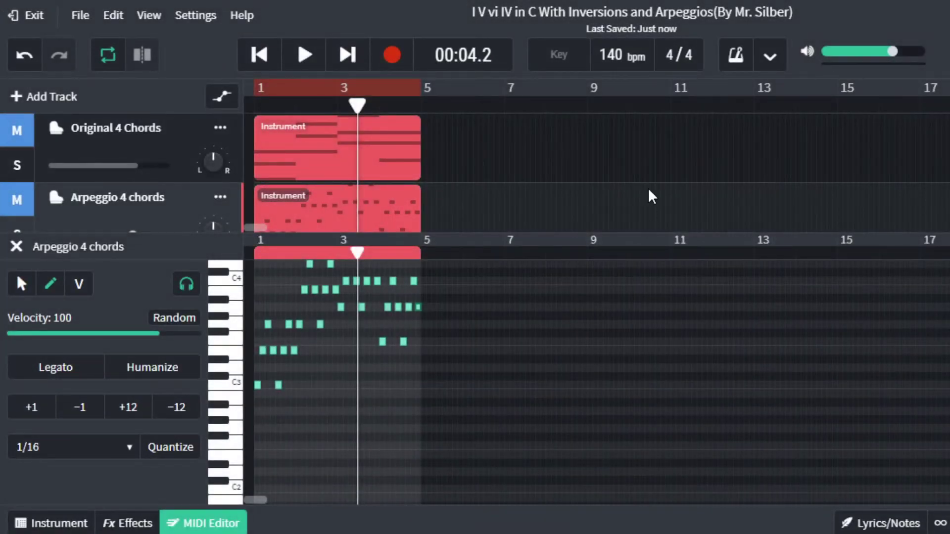
scroll(648, 190, "down", 2)
scroll(643, 193, "up", 2)
scroll(20, 203, "down", 2)
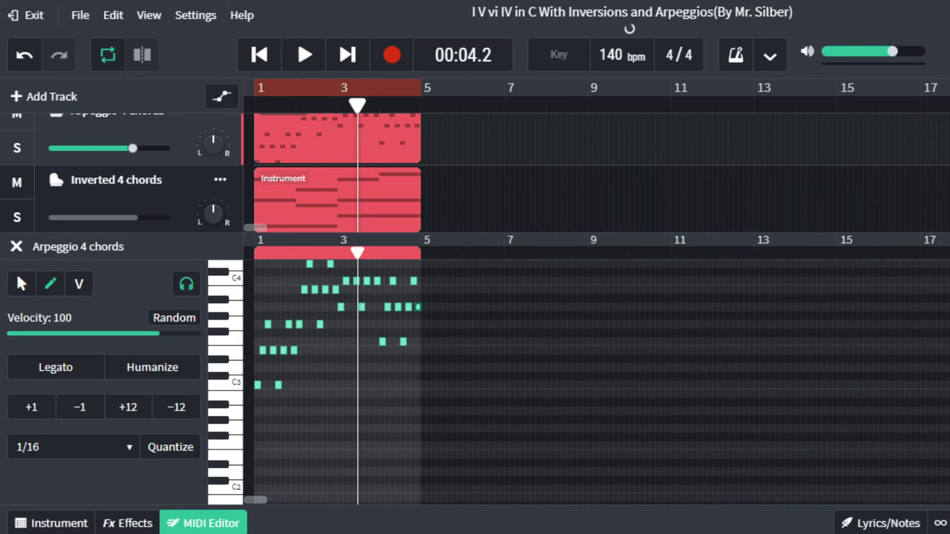
scroll(32, 190, "up", 2)
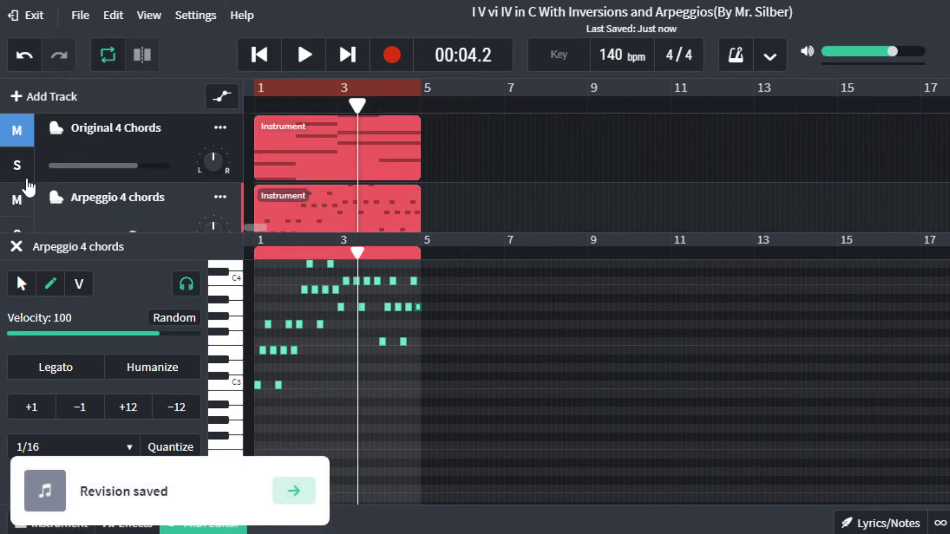
Mute the Inverted 4 chords and Arpeggio 4 chords tracks again.
scroll(22, 184, "down", 2)
left_click(19, 183)
left_click(26, 127)
scroll(27, 131, "up", 2)
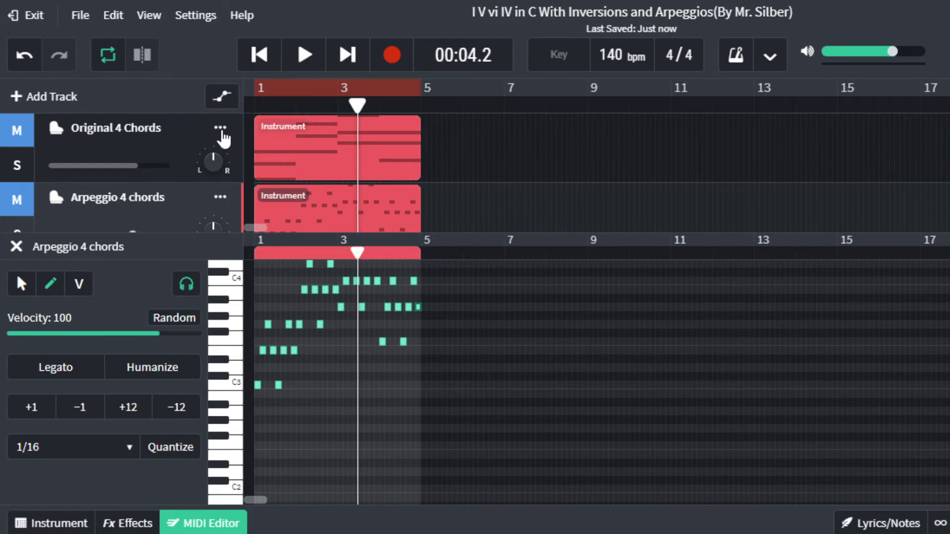
Duplicate the Original 4 Chords track and rename the copy "Advanced Arpeggio".
left_click(221, 130)
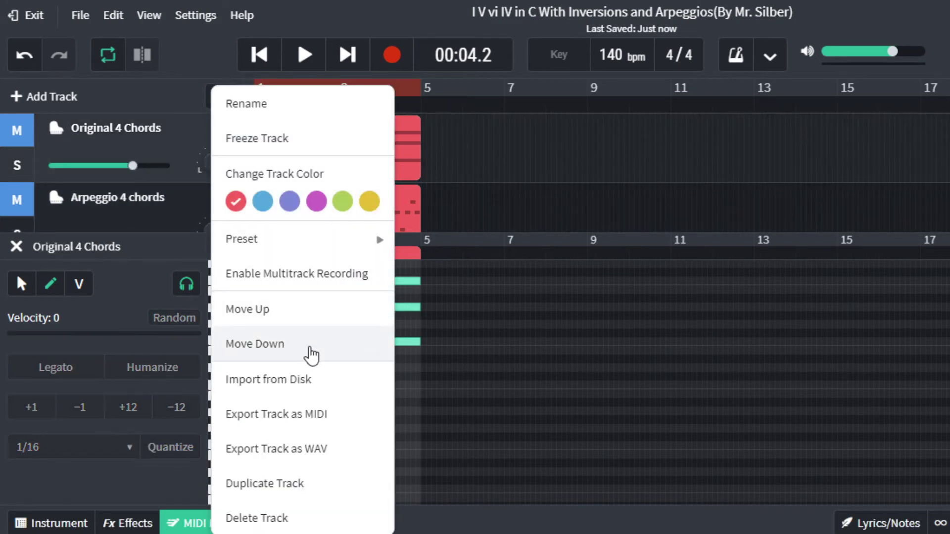
left_click(302, 488)
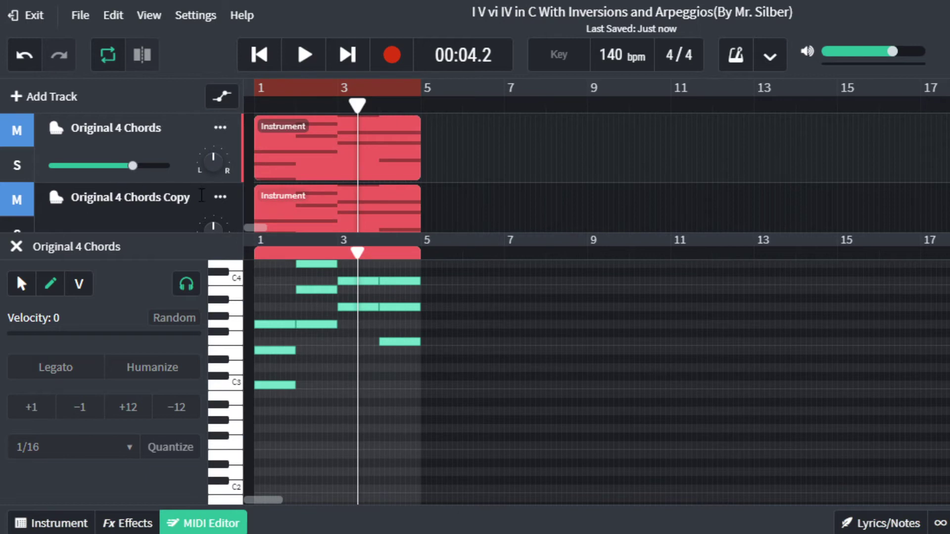
scroll(198, 194, "down", 1)
scroll(198, 194, "up", 1)
double_click(176, 199)
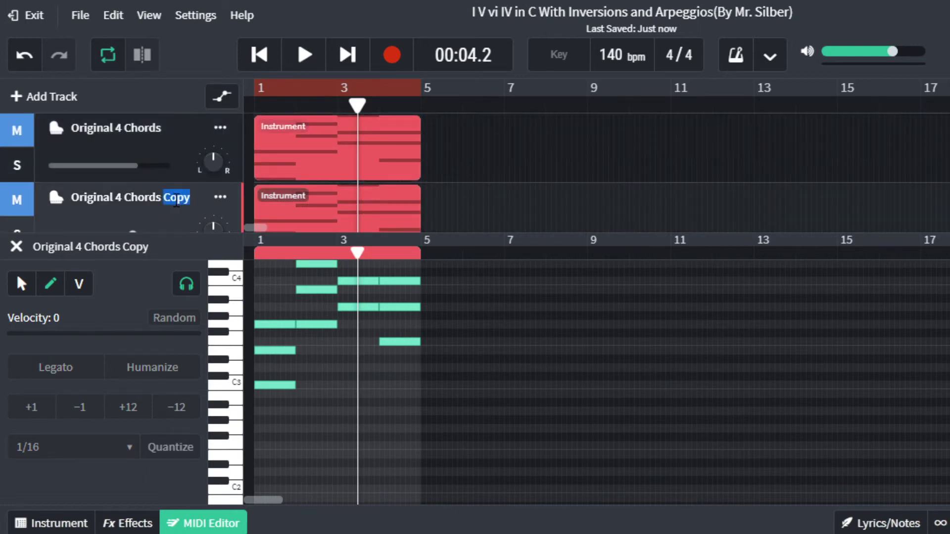
triple_click(176, 201)
type("Advan")
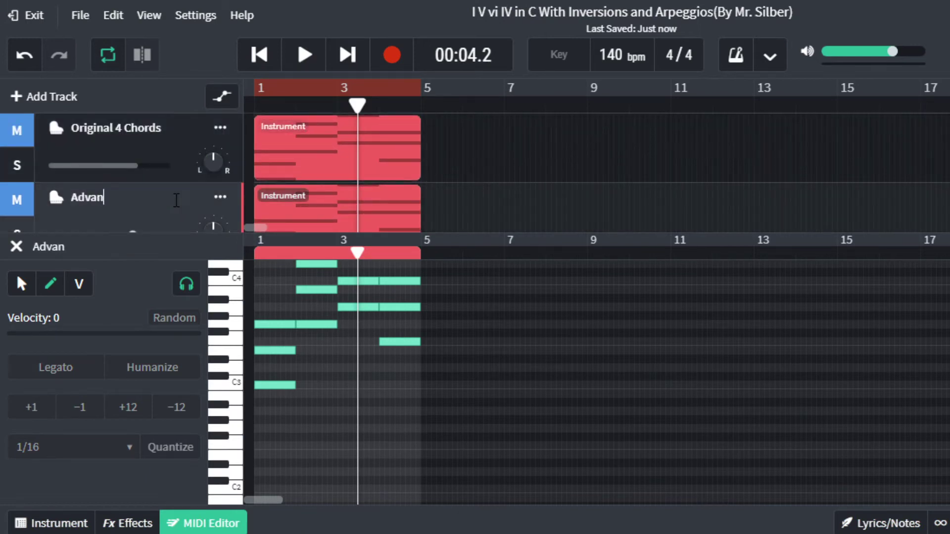
type("ced Arpeggio")
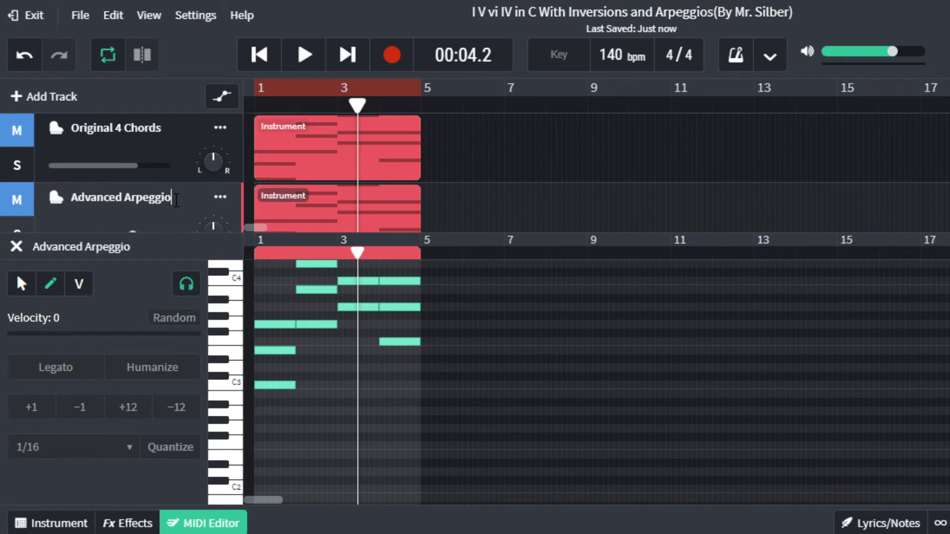
Unmute the Advanced Arpeggio track and select its four-bar region for editing.
left_click(17, 200)
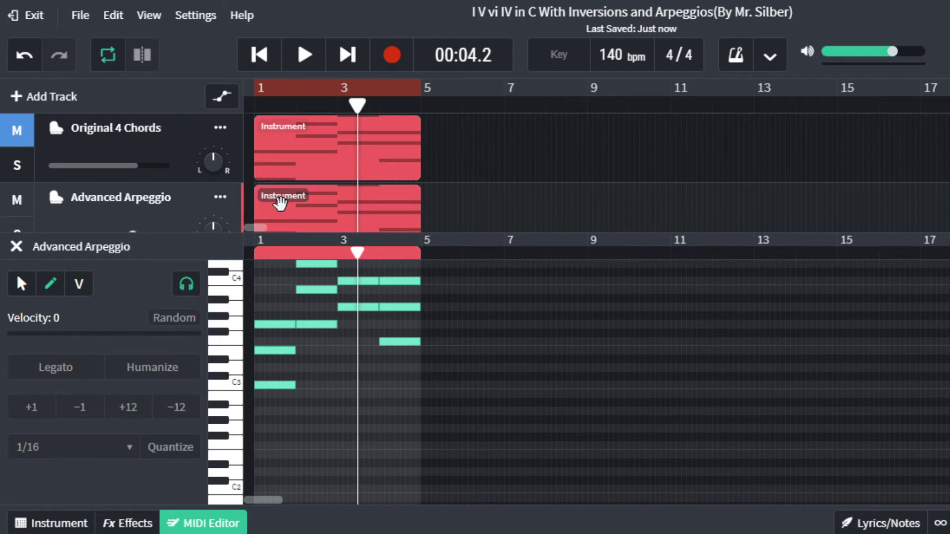
left_click(345, 201)
scroll(519, 441, "down", 3)
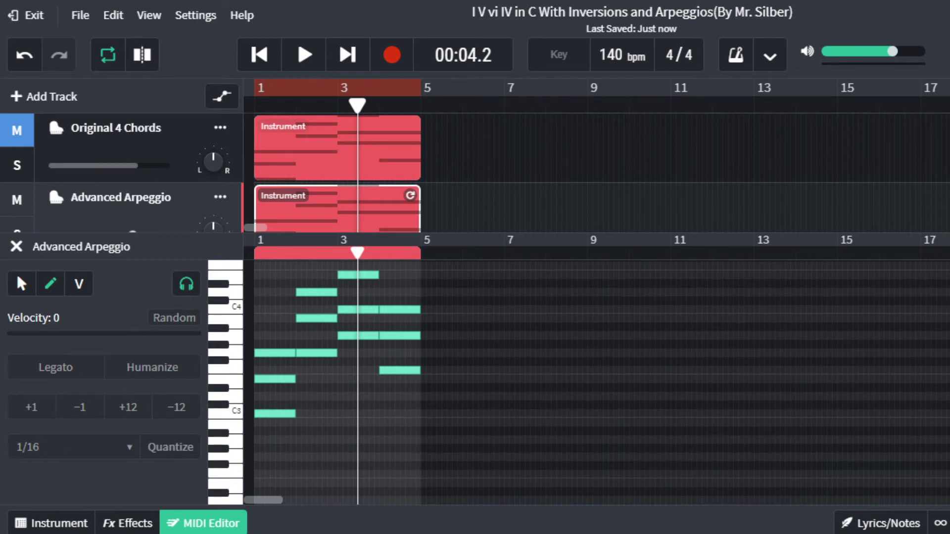
mouse_move(277, 501)
left_mouse_down()
mouse_move(292, 501)
mouse_move(265, 501)
left_mouse_up()
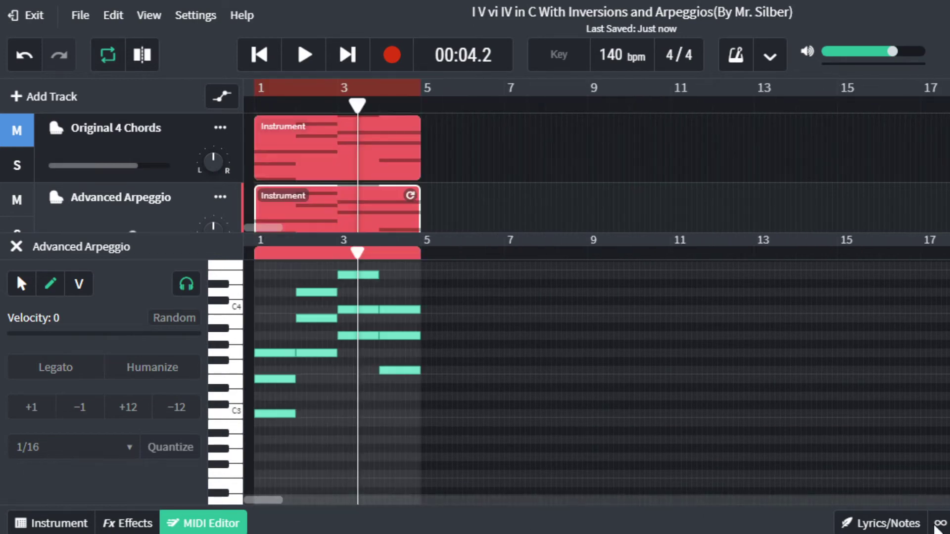
scroll(632, 253, "up", 5)
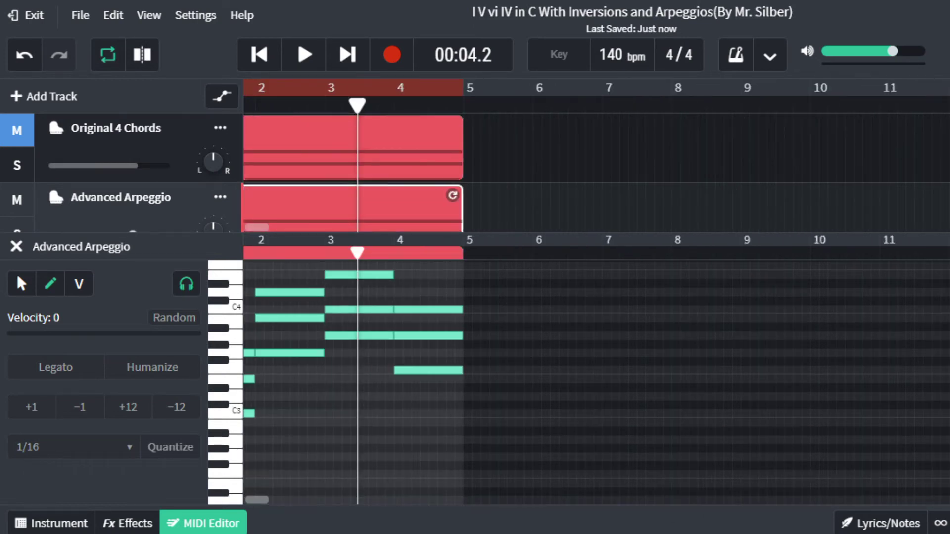
Shorten all the chord notes in the four-bar Advanced Arpeggio region to eighth notes.
left_click_drag(251, 499, 247, 500)
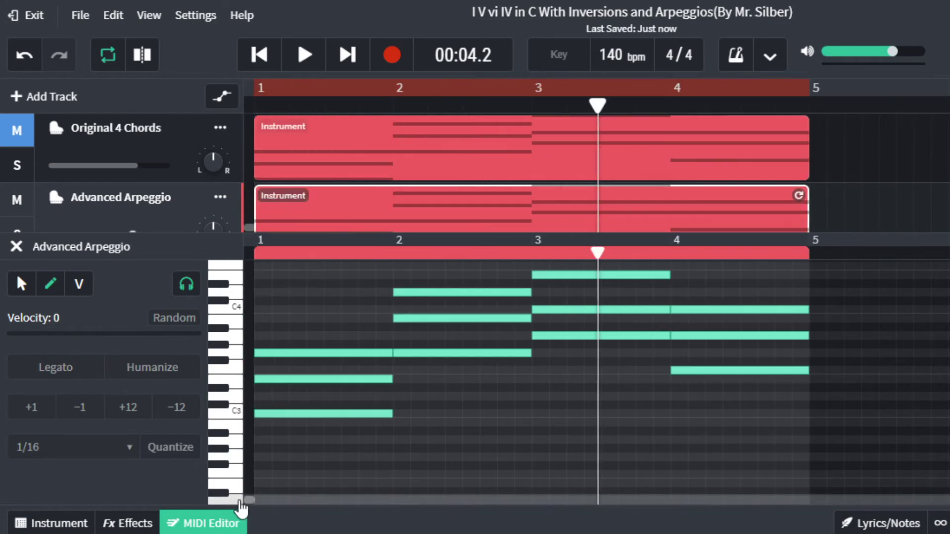
scroll(265, 479, "down", 3)
scroll(269, 462, "up", 3)
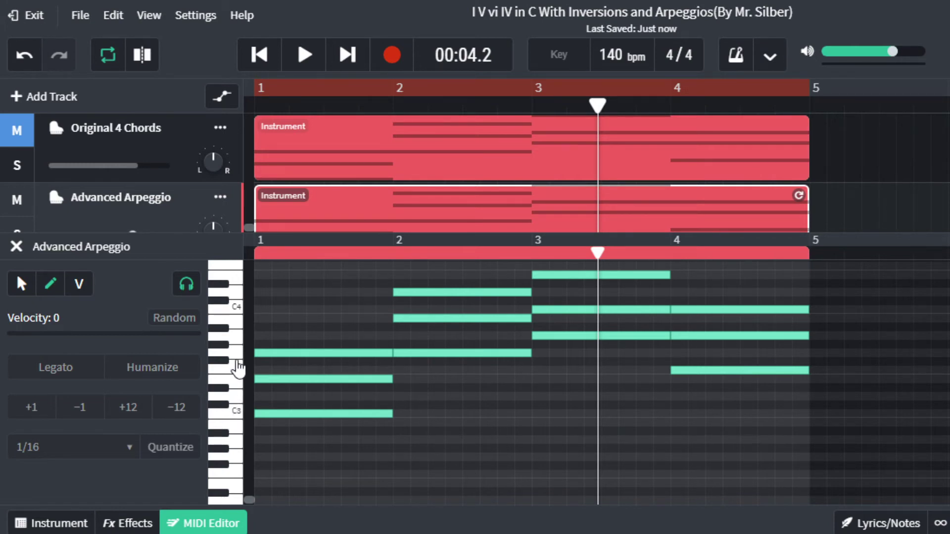
mouse_move(393, 414)
left_mouse_down()
mouse_move(251, 414)
mouse_move(402, 416)
left_mouse_up()
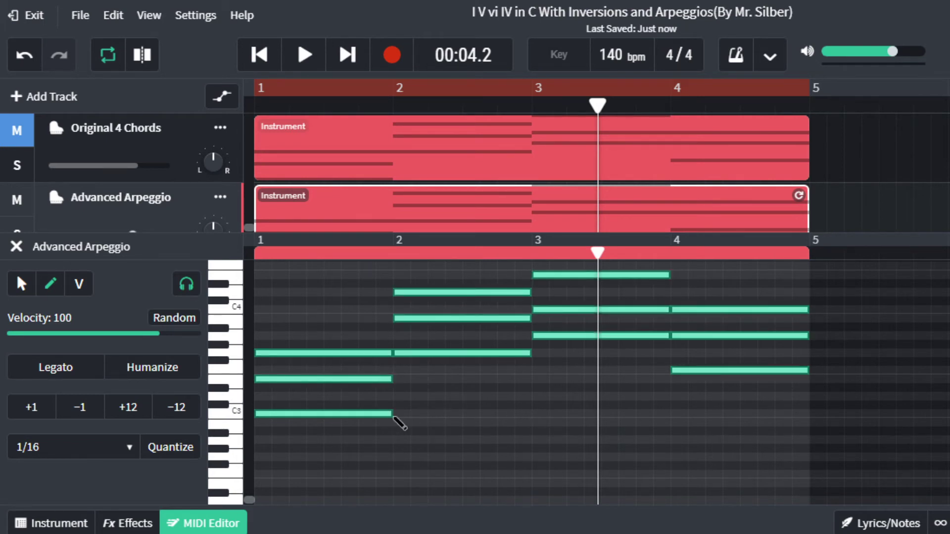
left_click_drag(393, 414, 271, 414)
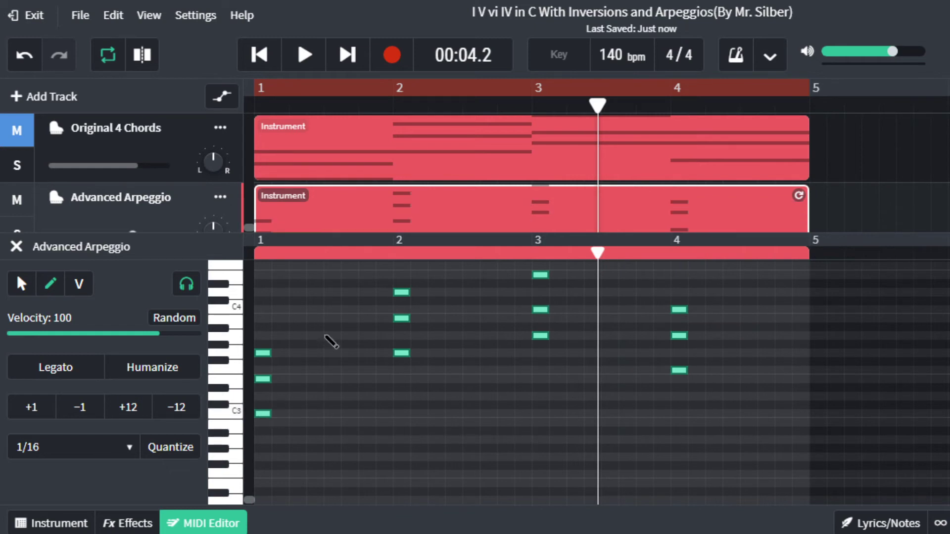
right_click(354, 333)
left_click(369, 417)
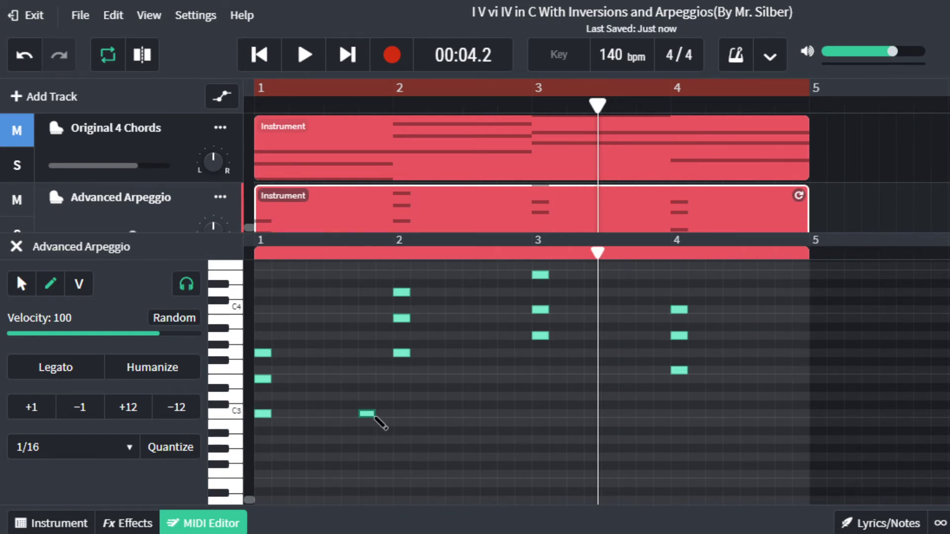
right_click(369, 415)
left_click(403, 284)
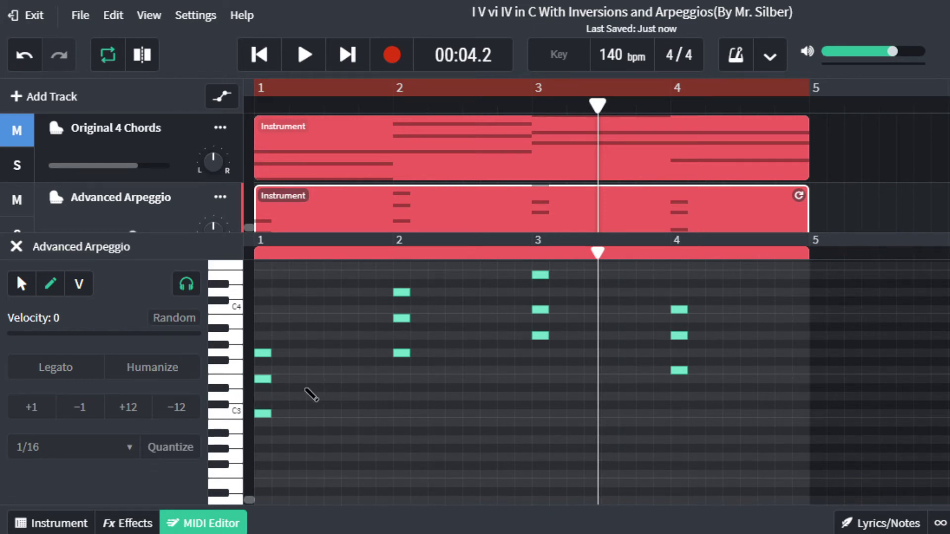
In bar 1, move E3 to beat 2 and G3 to beat 3, add an F3 passing note between them, and play the result.
left_click(262, 414)
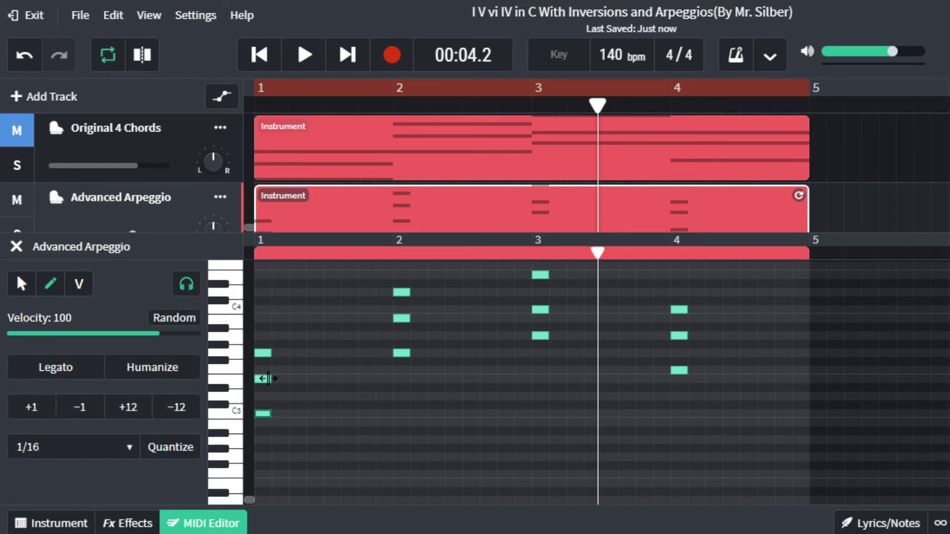
left_click_drag(265, 381, 332, 354)
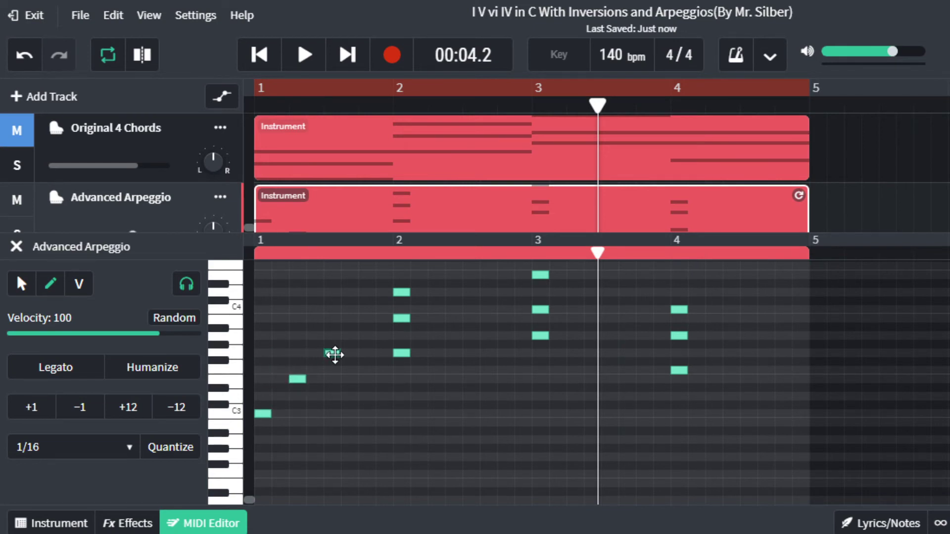
left_click(314, 371)
key("space")
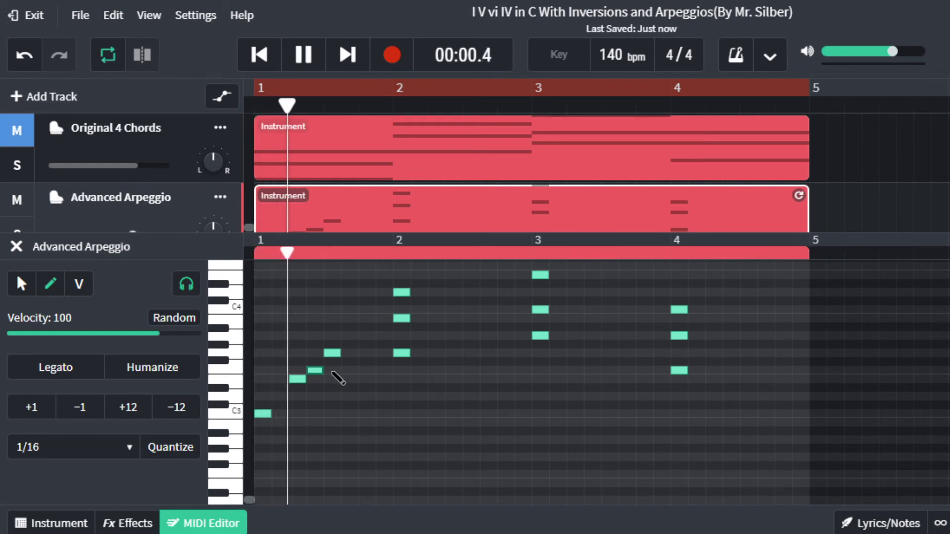
key("space")
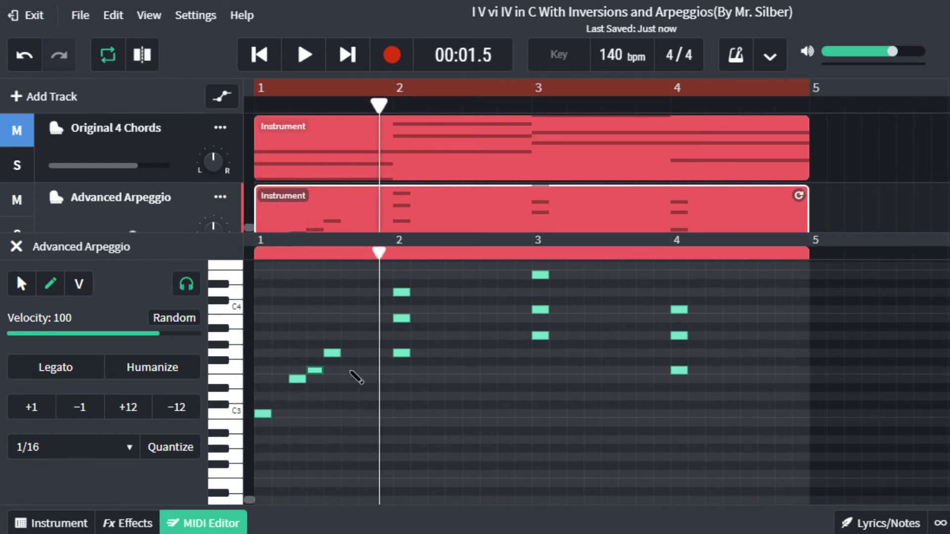
Add descending F3 and E3 eighth notes at the end of bar 1, play the bar, and return the playhead to the start.
left_click(367, 370)
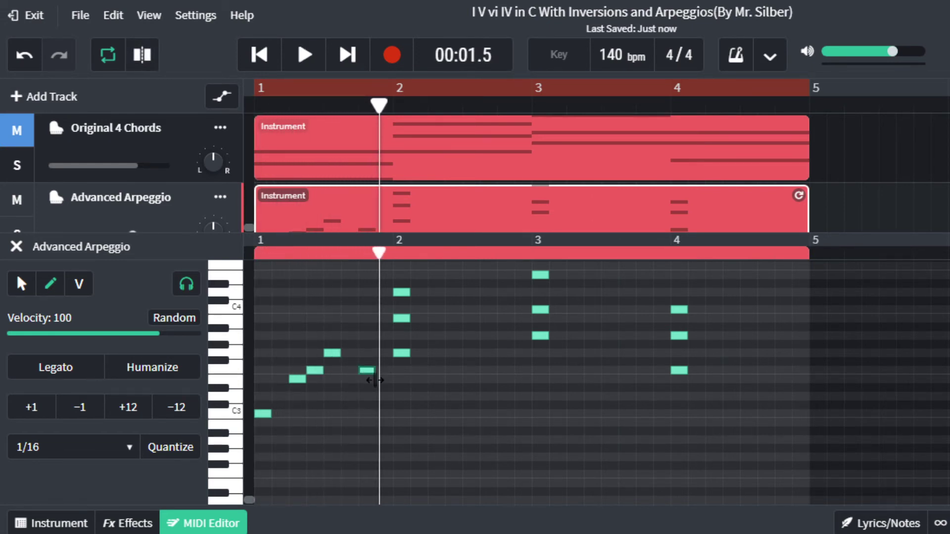
left_click(384, 379)
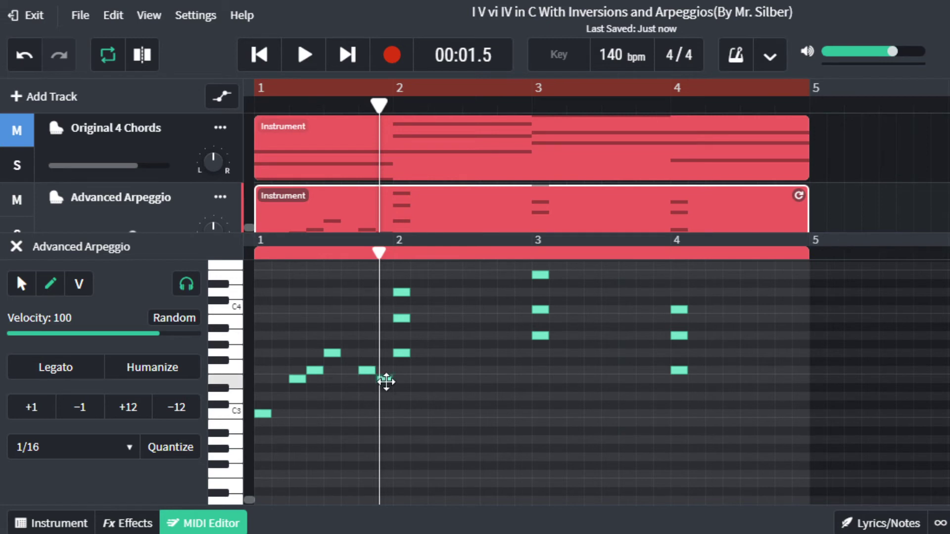
key("space")
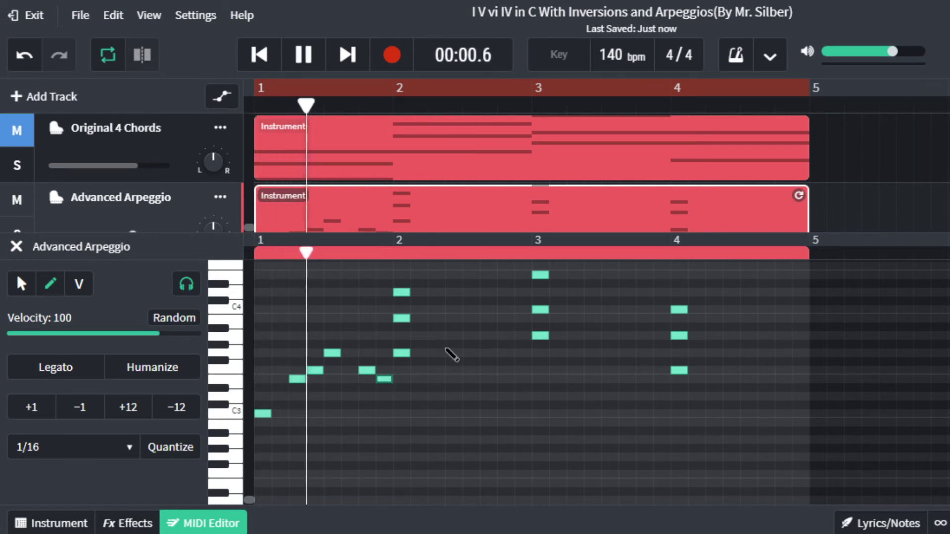
key("space")
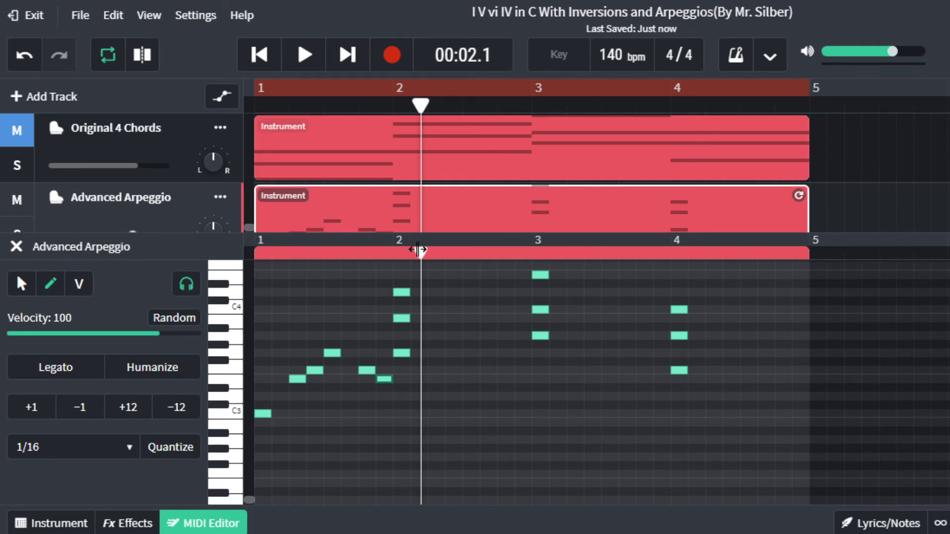
left_click_drag(420, 253, 207, 262)
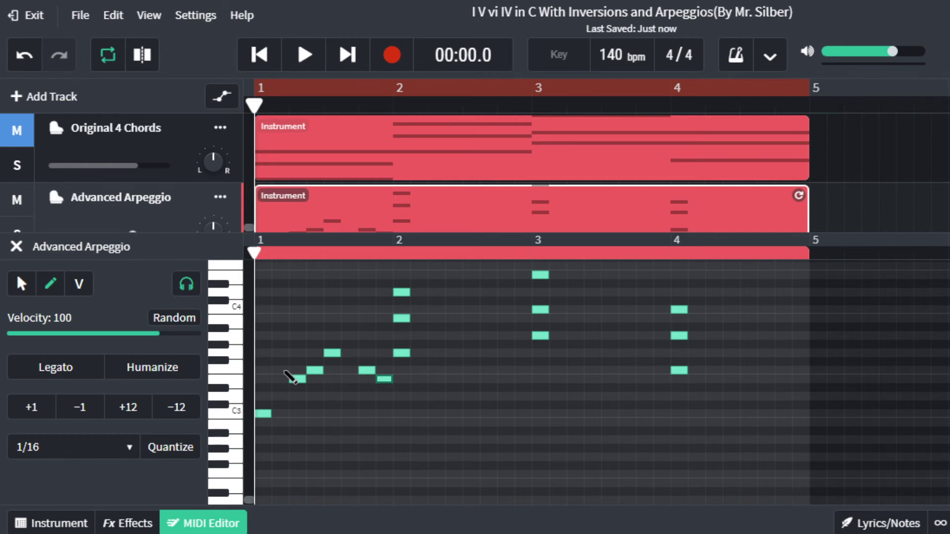
Audition bar 1 without its two F3 passing notes and restore both notes in their original places.
right_click(312, 371)
left_click(348, 381)
left_click(363, 371)
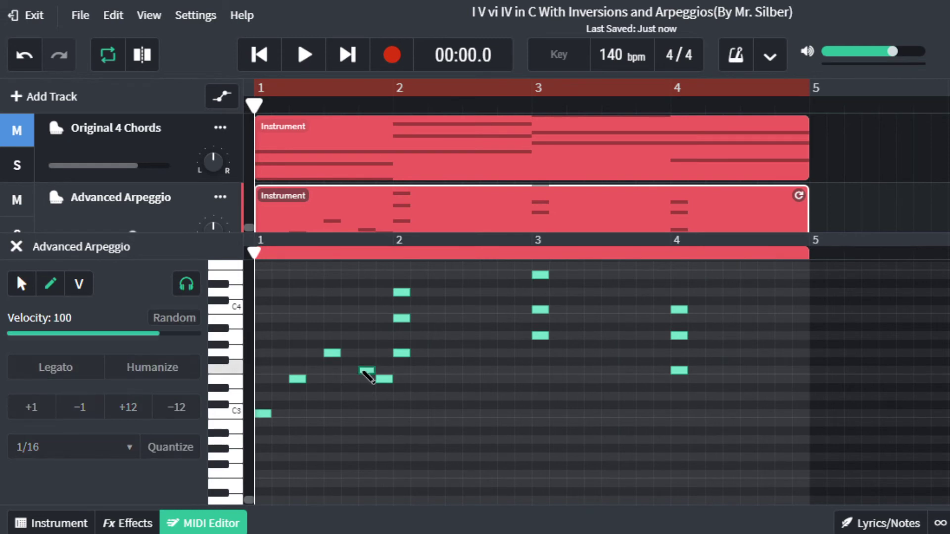
right_click(363, 371)
left_click(398, 349)
key("space")
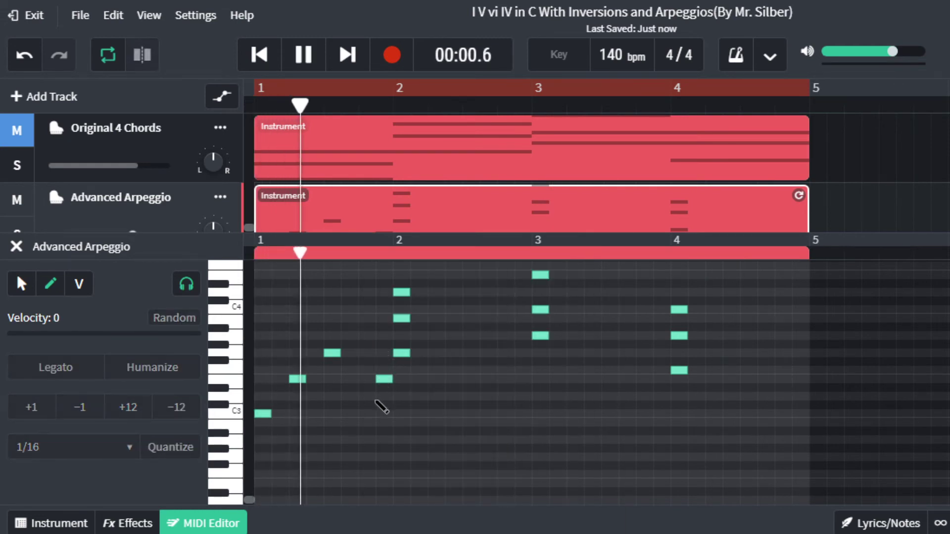
key("space")
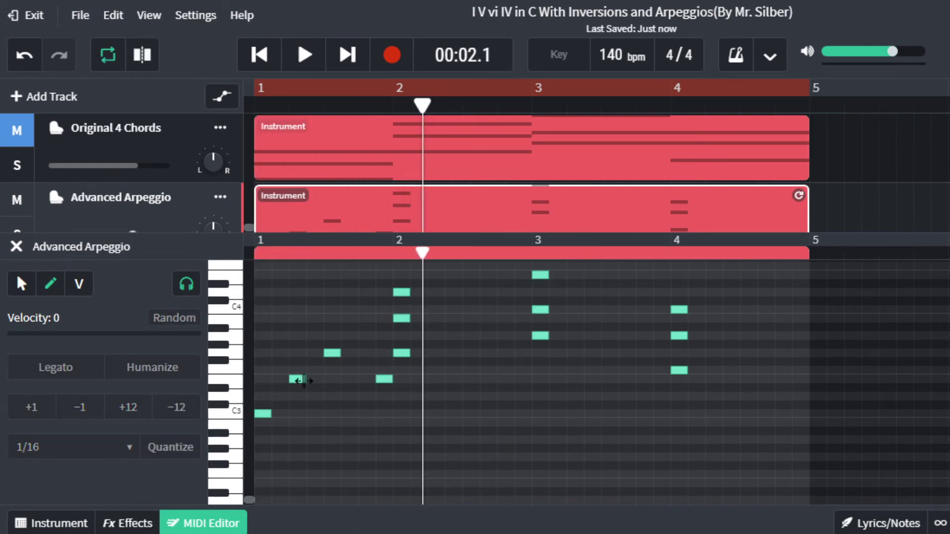
left_click_drag(423, 250, 254, 251)
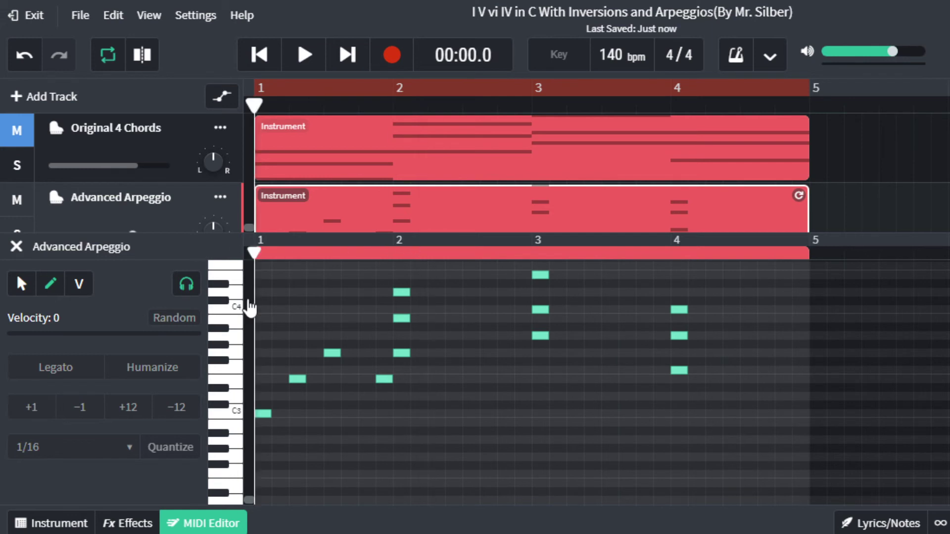
left_click(314, 371)
left_click(363, 372)
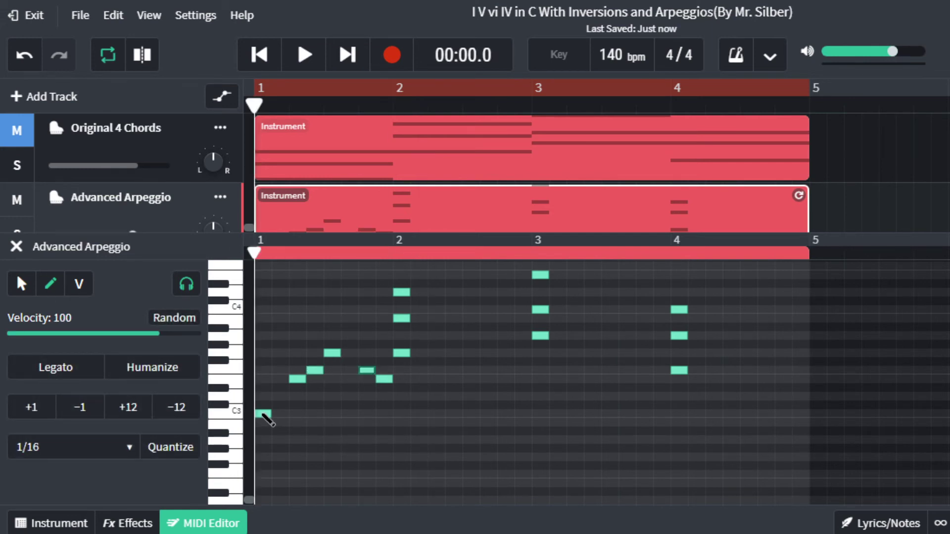
Add a C3 eighth note just before the second F3 in bar 1 and play the completed bar.
left_click(348, 413)
key("space")
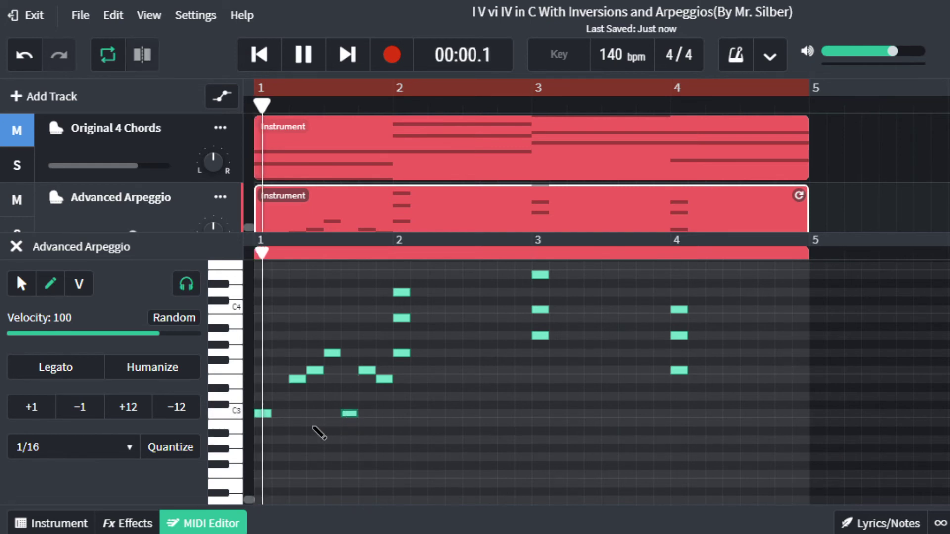
key("space")
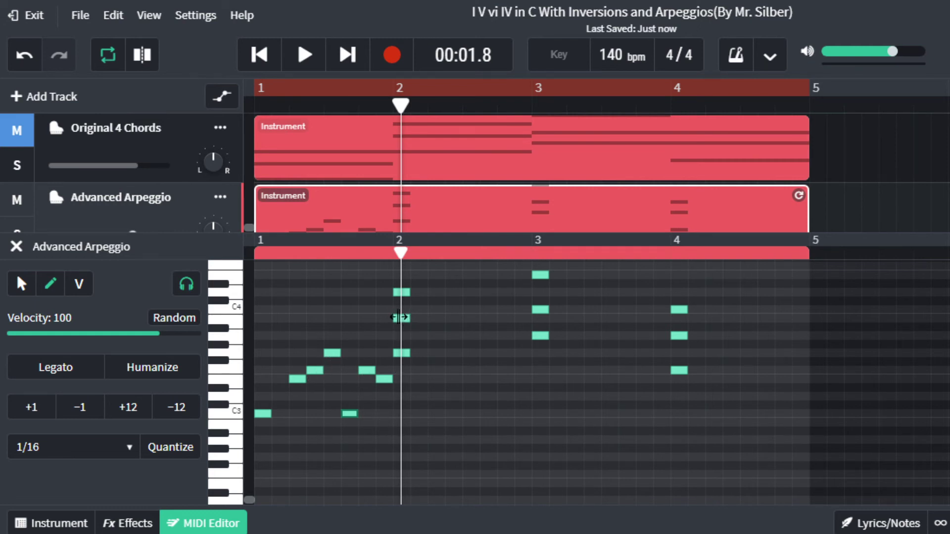
In bar 2, move B3 to beat 2 and D4 to beat 3, and add a C4 passing note between them.
left_click_drag(398, 317, 775, 349)
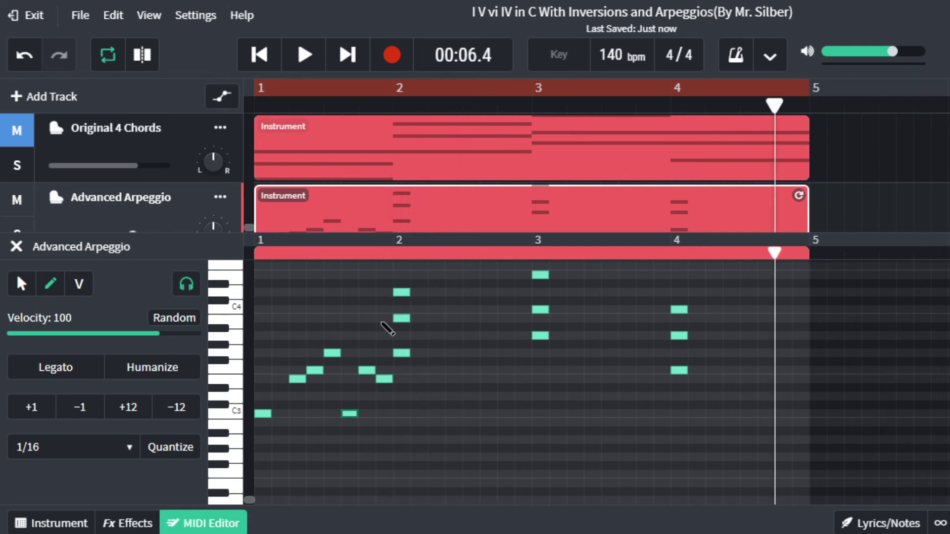
left_click_drag(402, 319, 471, 296)
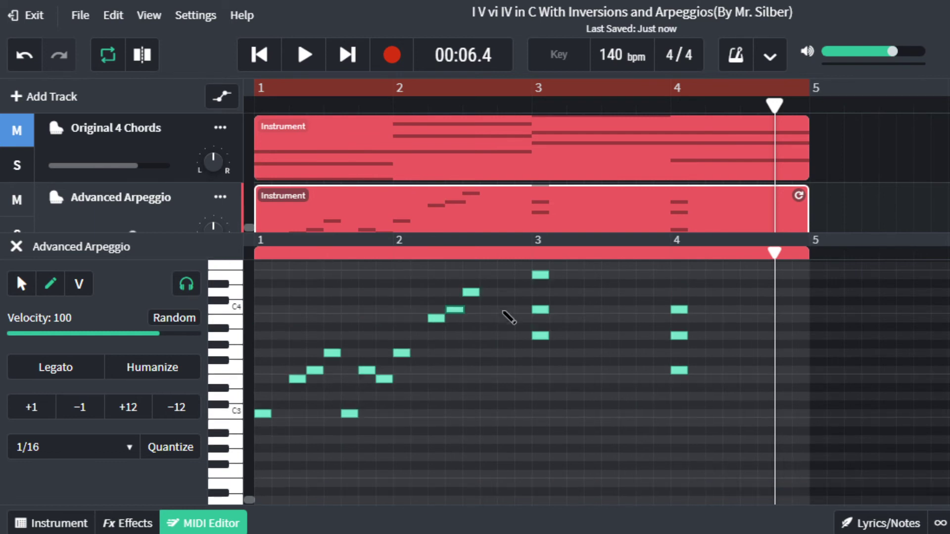
scroll(505, 339, "up", 2)
scroll(505, 340, "down", 2)
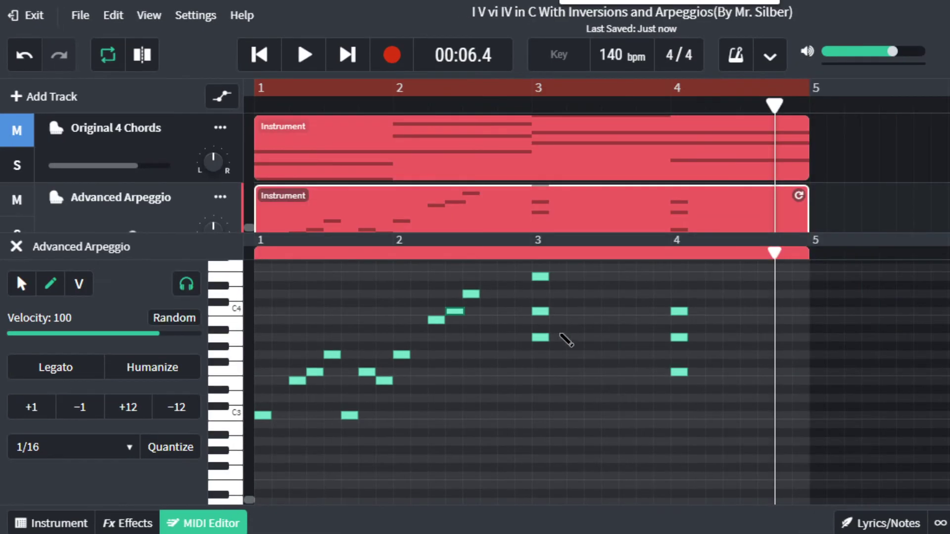
scroll(538, 313, "up", 1)
scroll(539, 313, "down", 1)
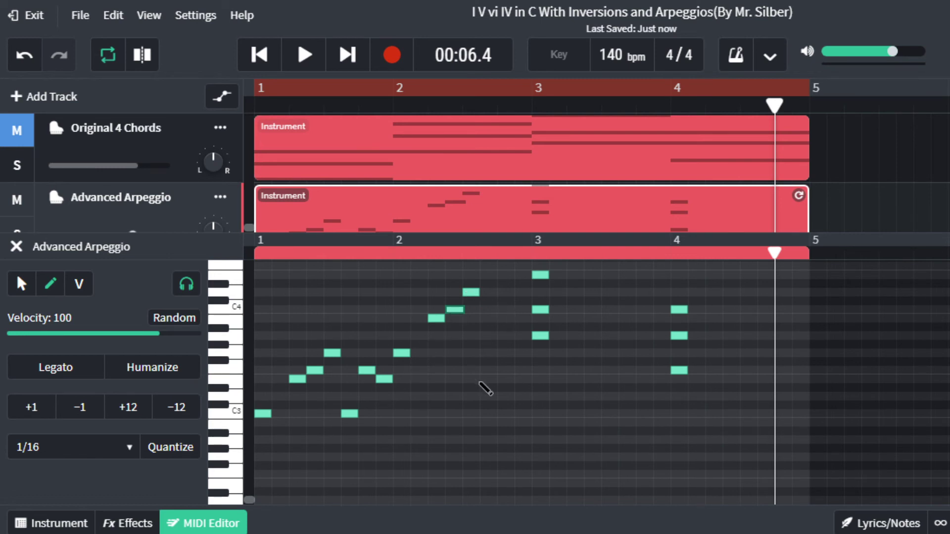
Complete bar 2 with G3, C4 and B3 notes, and arpeggiate bars 3 and 4 with the same passing-note pattern.
left_click(487, 353)
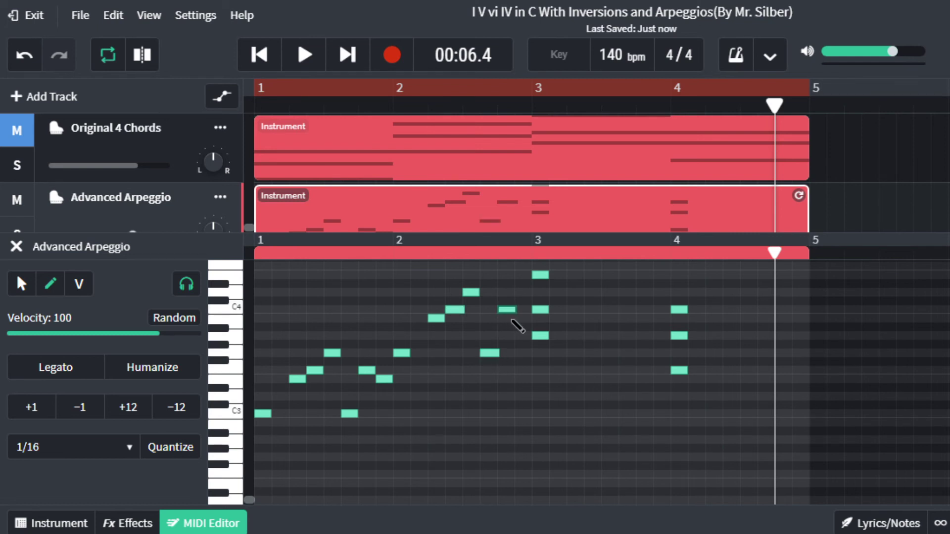
key("space")
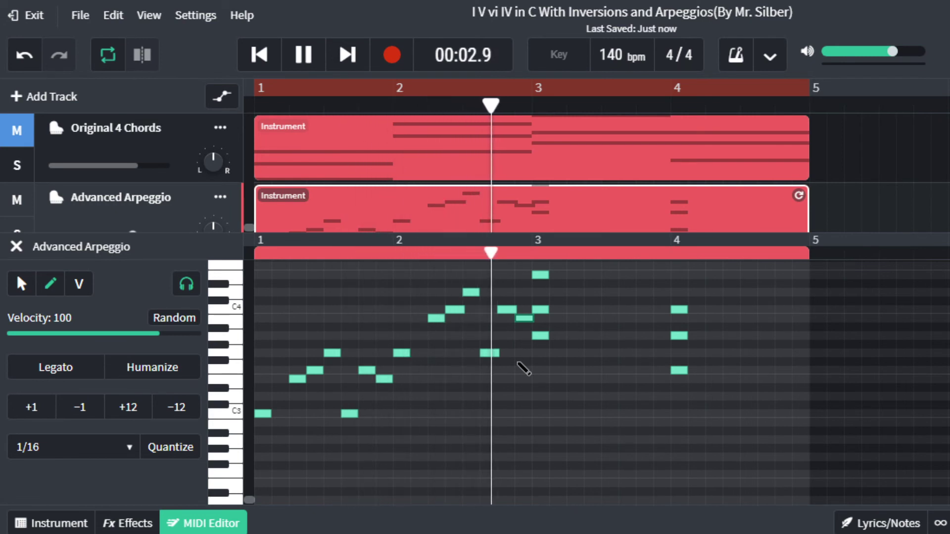
key("space")
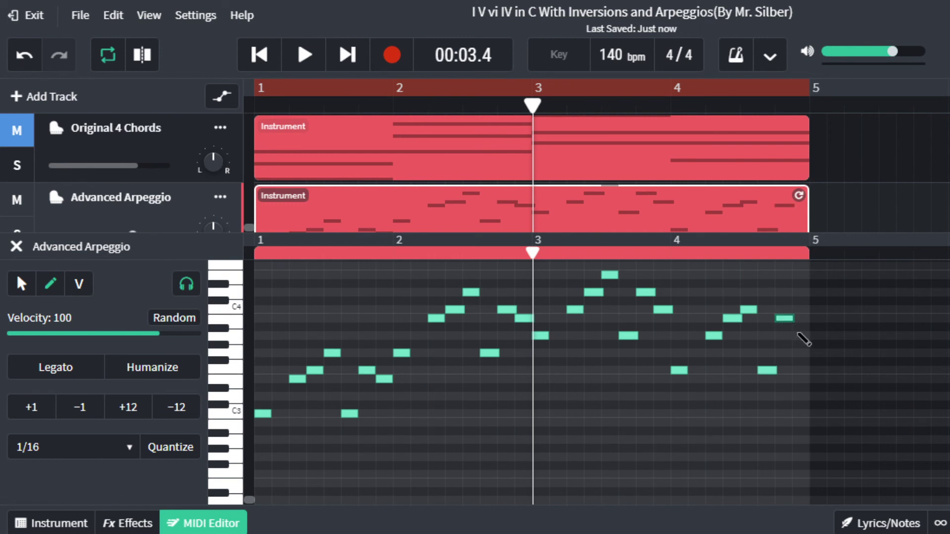
Play the finished Advanced Arpeggio alone, unmute the Inverted 4 chords track, and play both together from the start.
key("space")
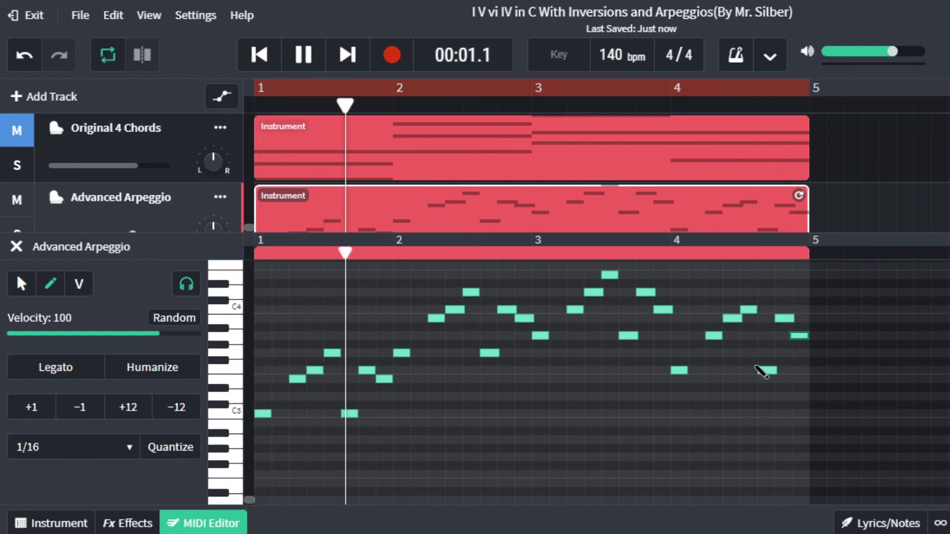
key("space")
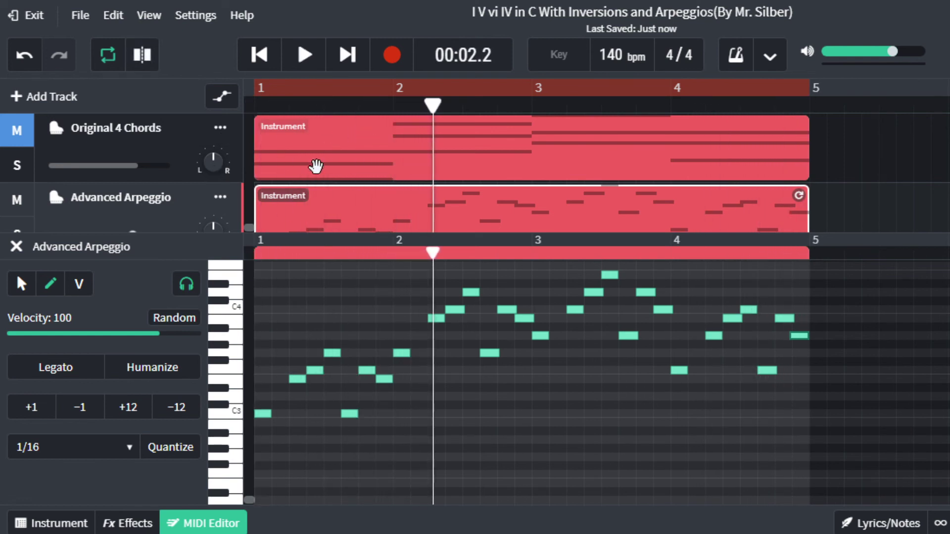
scroll(315, 166, "down", 4)
scroll(50, 193, "up", 1)
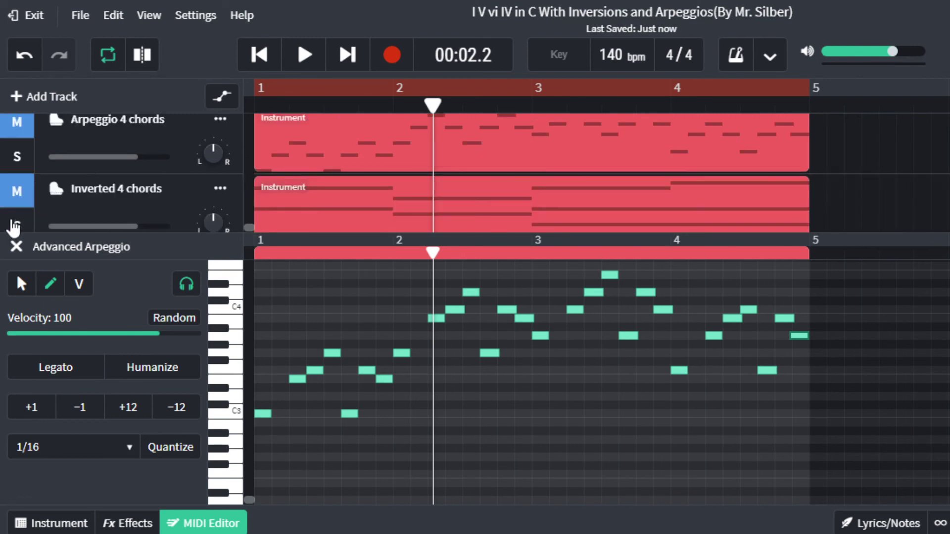
left_click(24, 203)
left_click_drag(433, 105, 220, 111)
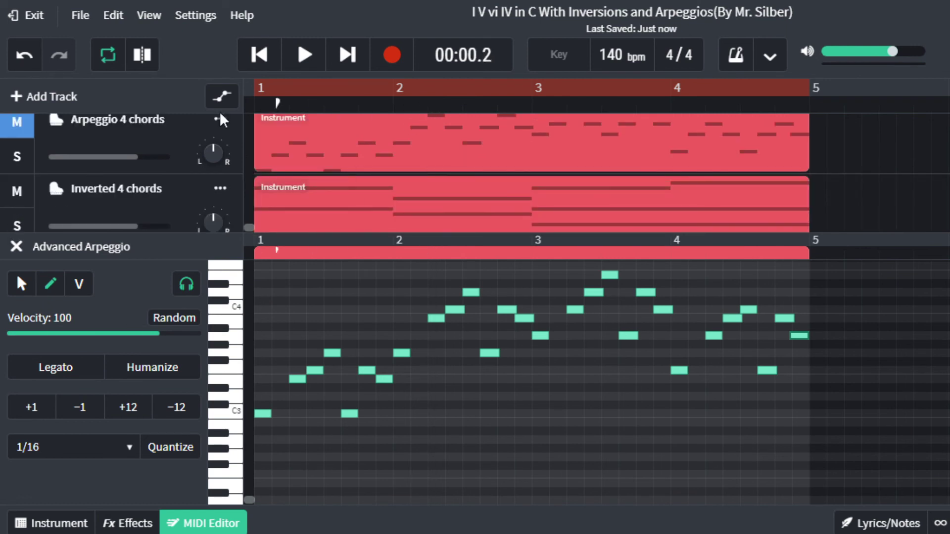
key("space")
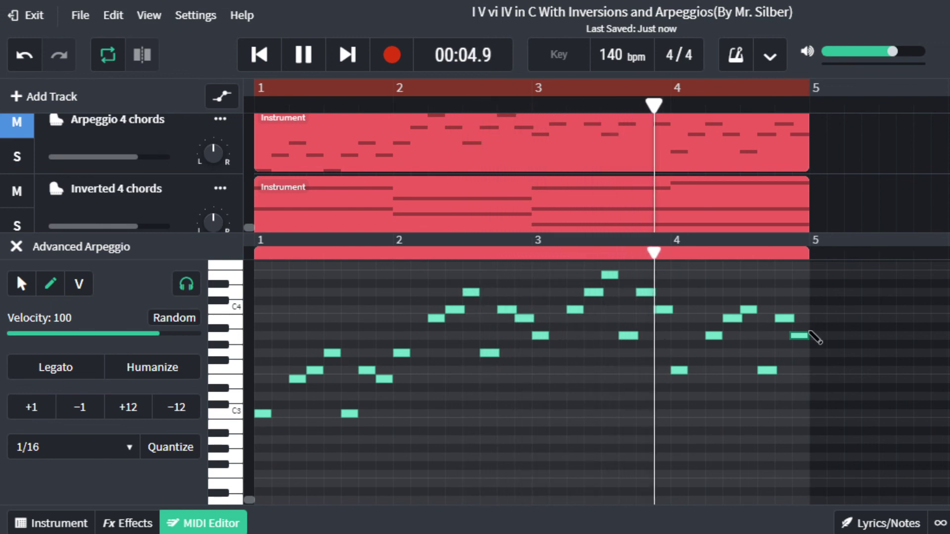
key("space")
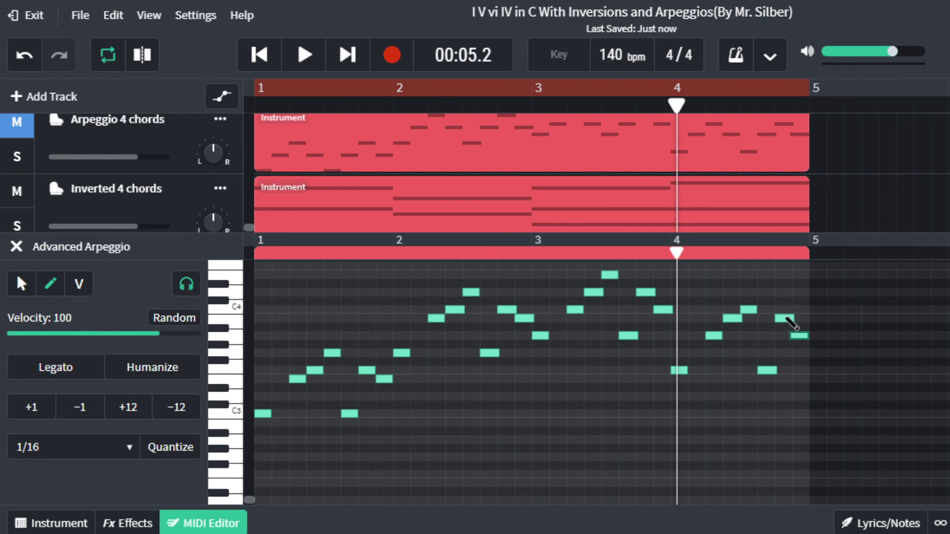
Raise the last note of bar 4 from A3 to C4 and play the Advanced Arpeggio with the Inverted 4 chords track.
left_click_drag(801, 328, 802, 309)
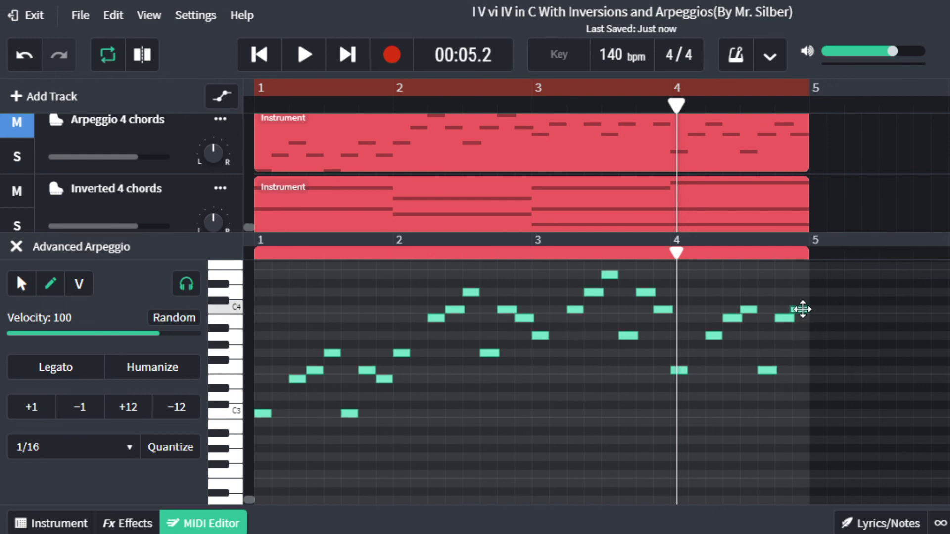
key("space")
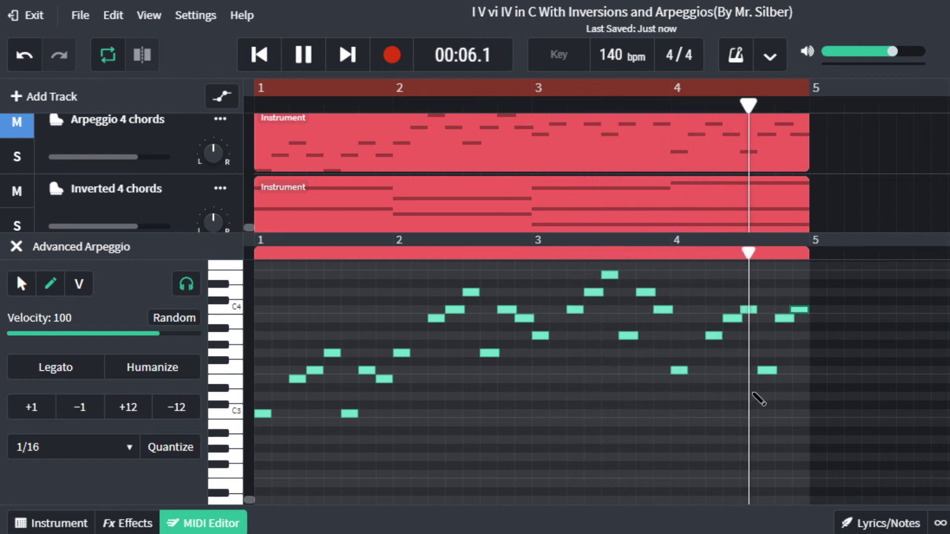
key("space")
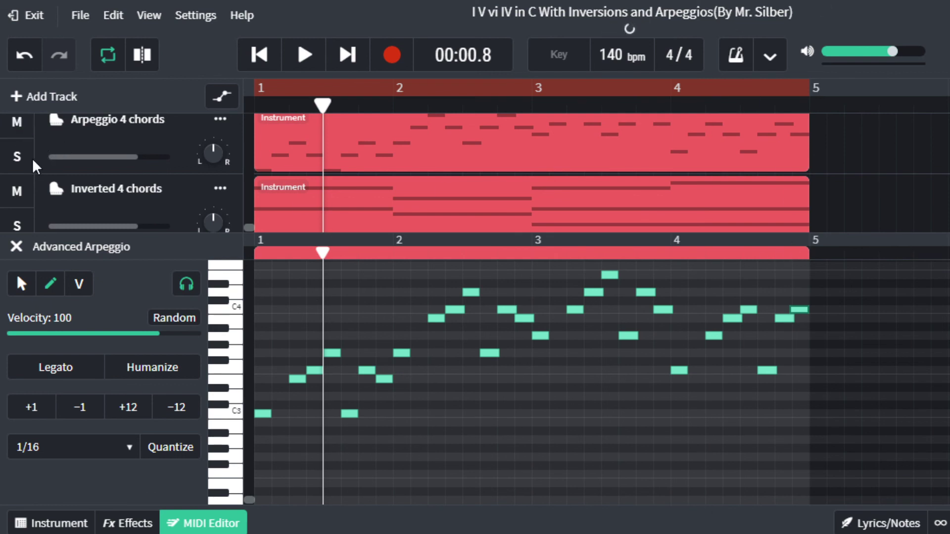
Mute the Original 4 Chords and Arpeggio 4 chords tracks, and play the Advanced Arpeggio with the Inverted 4 chords from the start.
scroll(32, 158, "up", 3)
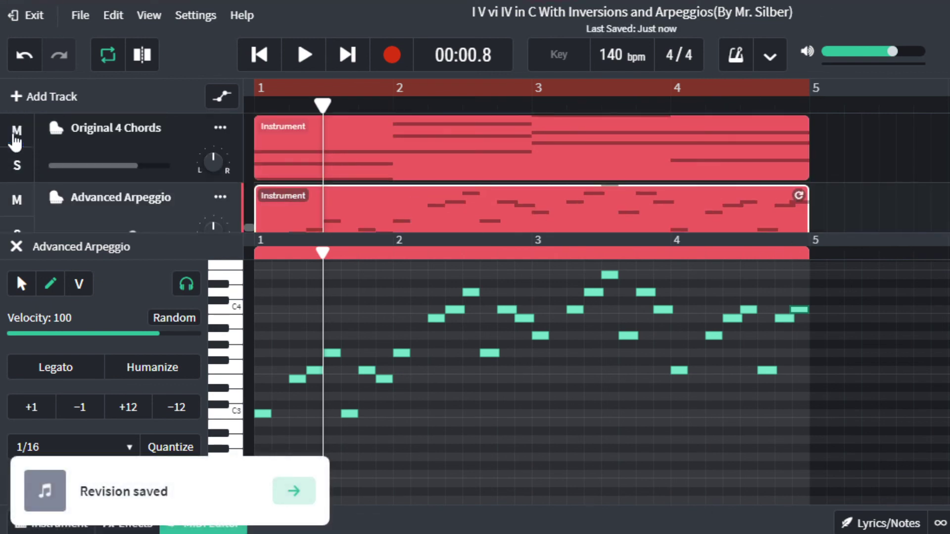
scroll(30, 144, "down", 3)
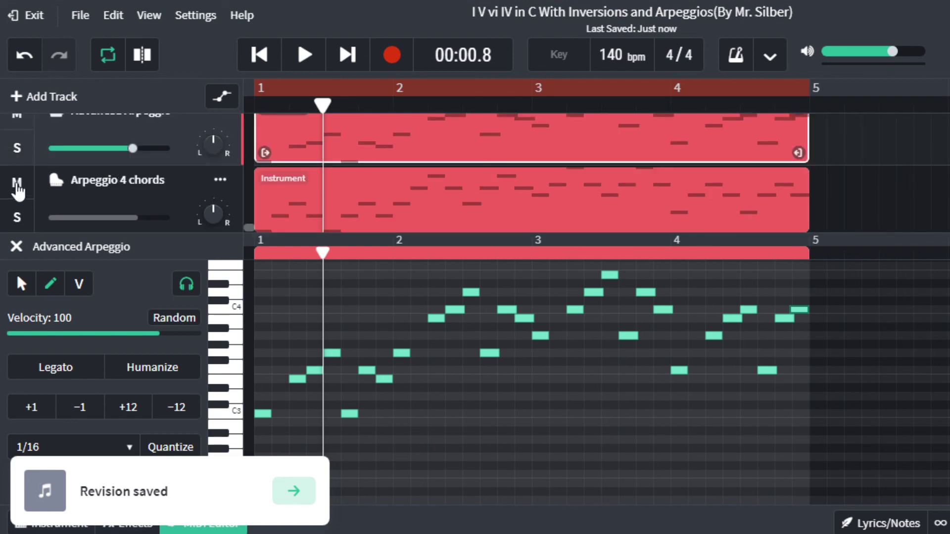
scroll(131, 187, "up", 2)
scroll(209, 193, "down", 2)
scroll(211, 192, "up", 2)
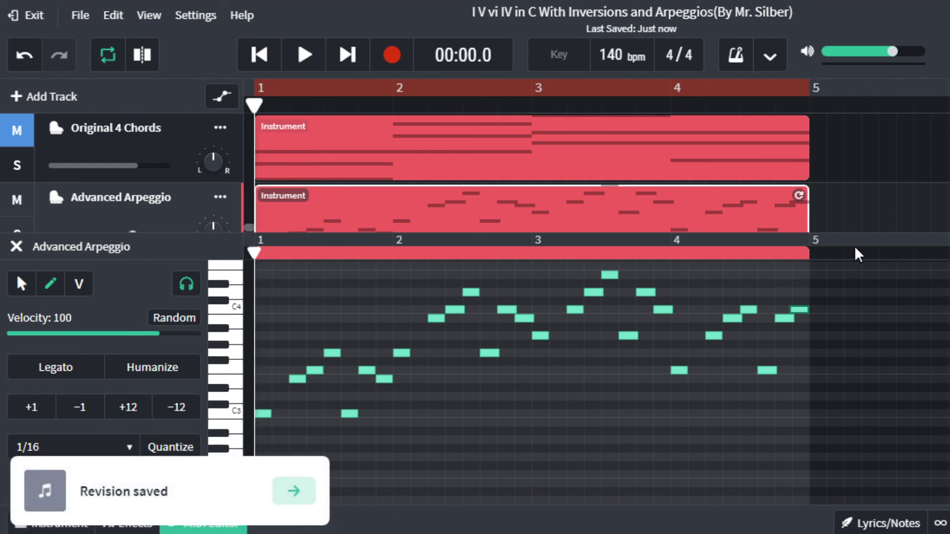
key("space")
scroll(63, 130, "down", 3)
scroll(64, 132, "up", 1)
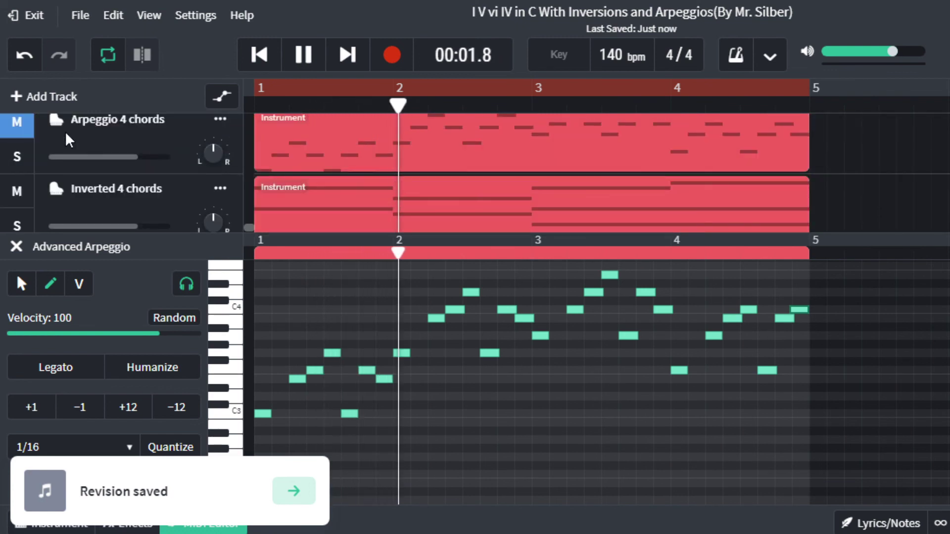
scroll(64, 132, "up", 1)
scroll(64, 132, "down", 1)
scroll(65, 131, "up", 1)
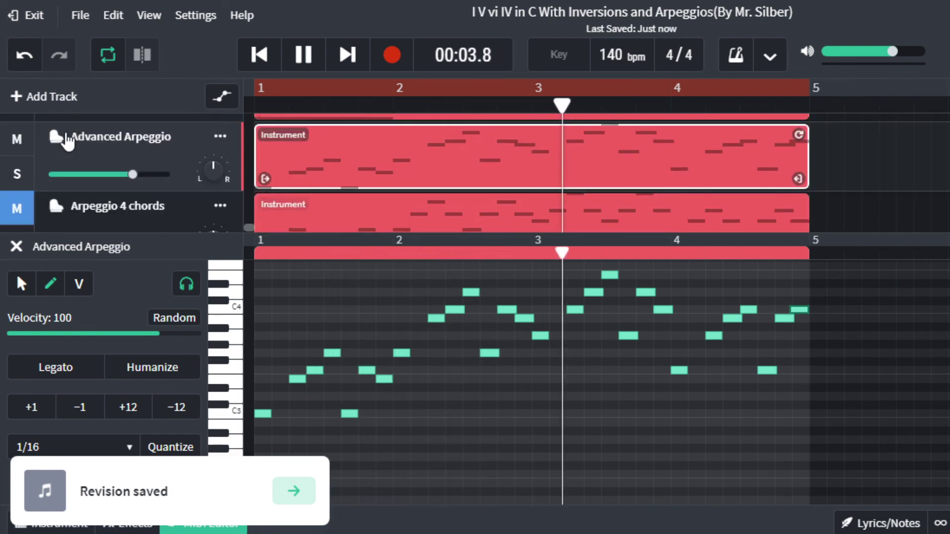
scroll(64, 133, "down", 1)
key("space")
Unmute the Arpeggio 4 chords track and play it together with the Advanced Arpeggio and Inverted 4 chords from the start.
key("Return")
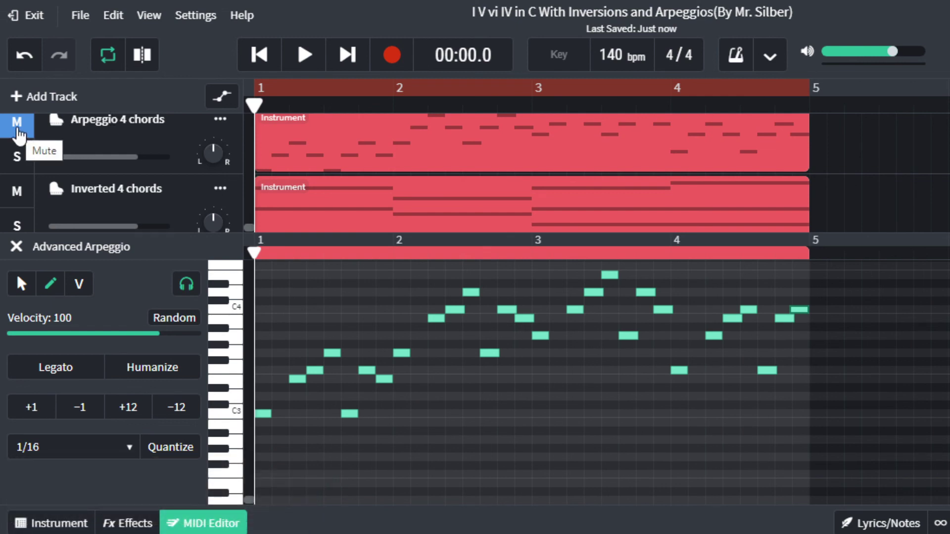
key("space")
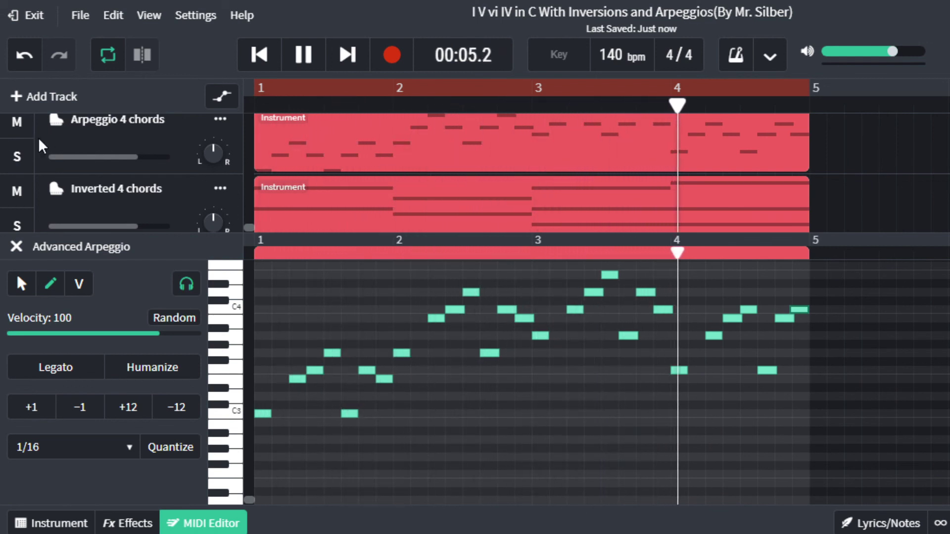
key("space")
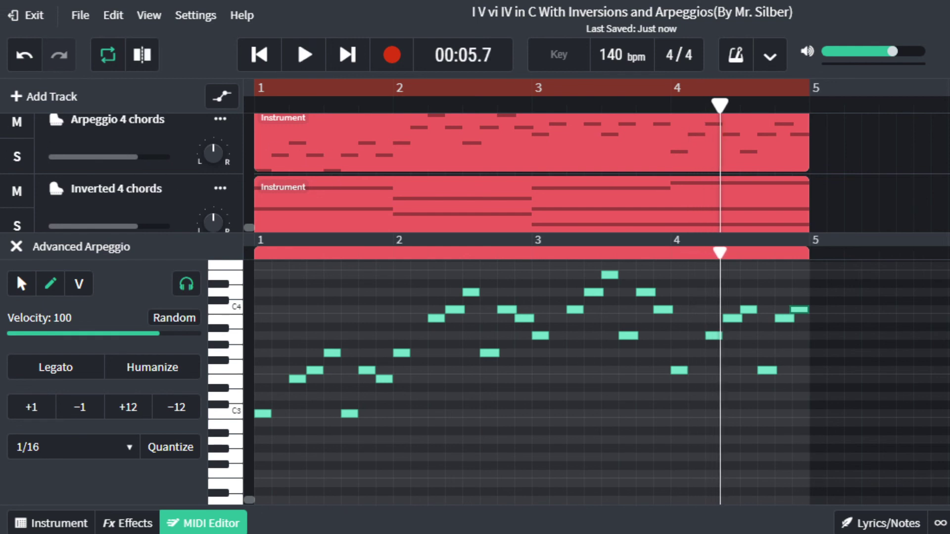
Enlarge the track area above the MIDI editor and bring the Original 4 Chords and Advanced Arpeggio tracks into view.
scroll(16, 128, "up", 3)
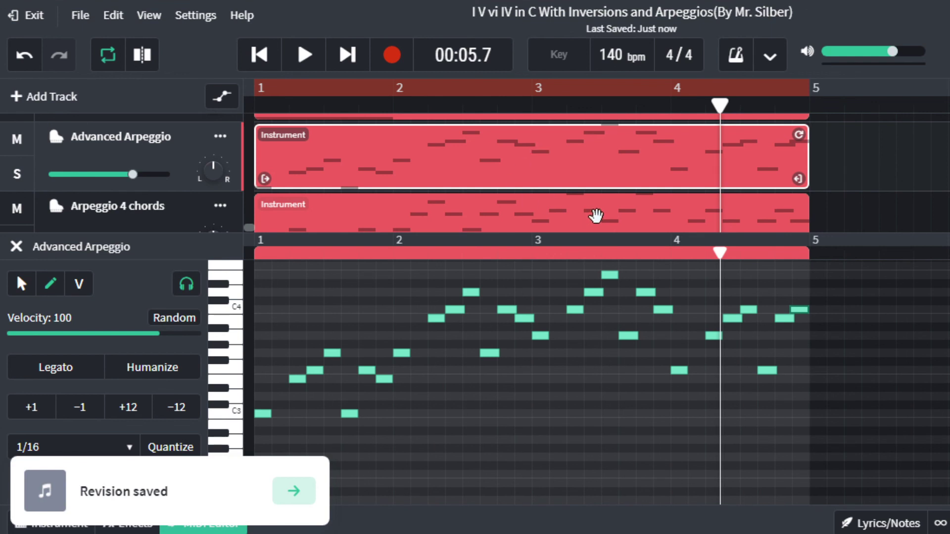
left_click_drag(692, 248, 705, 307)
scroll(475, 206, "down", 2)
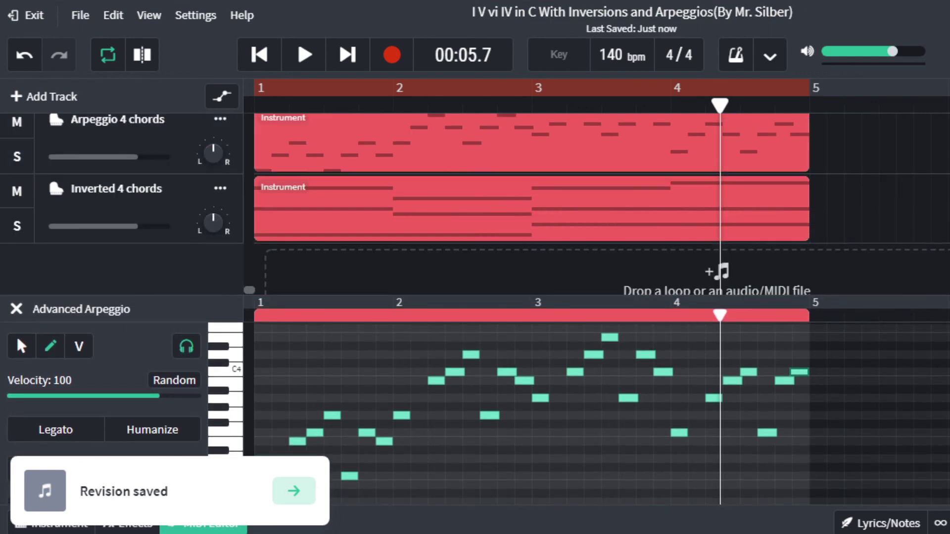
scroll(475, 206, "up", 4)
left_click_drag(744, 295, 748, 267)
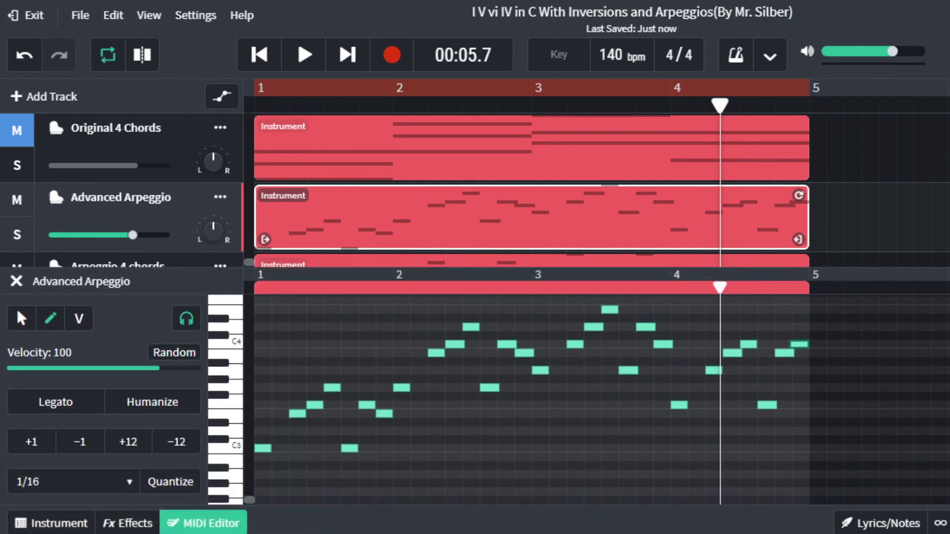